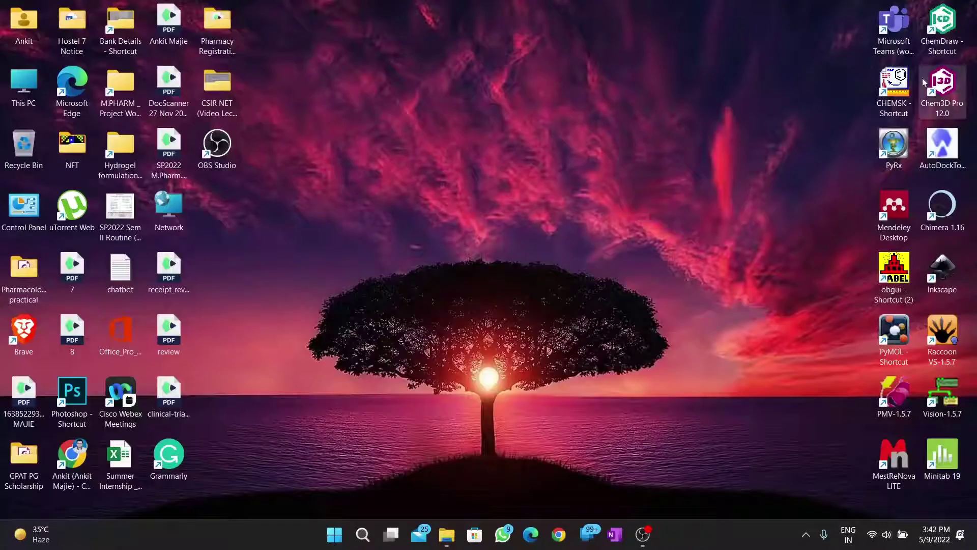
Launch AutoDockTools 1.5.7 from its desktop shortcut and wait for modules to load
double_click(942, 148)
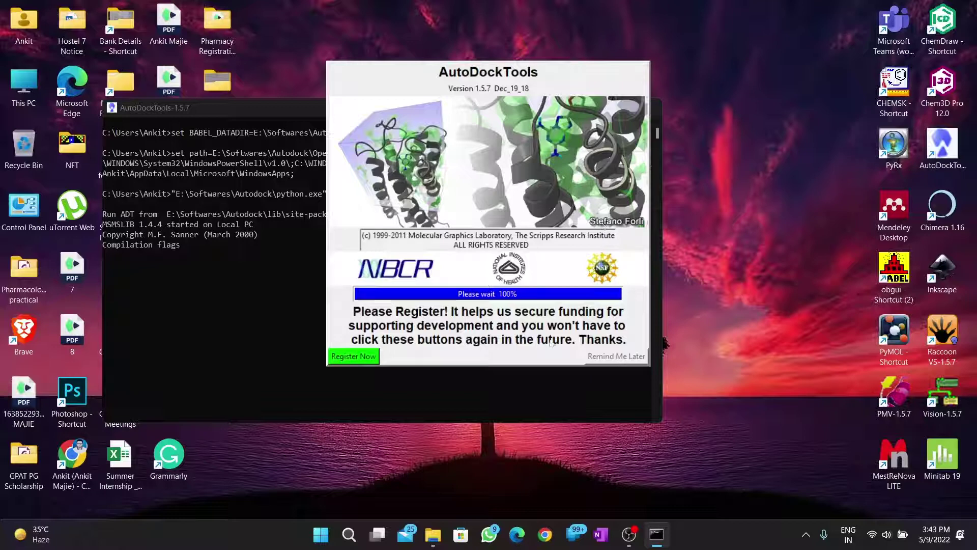
Dismiss the registration prompt, maximize the window, and read in the 6lu7 structure file
left_click(606, 357)
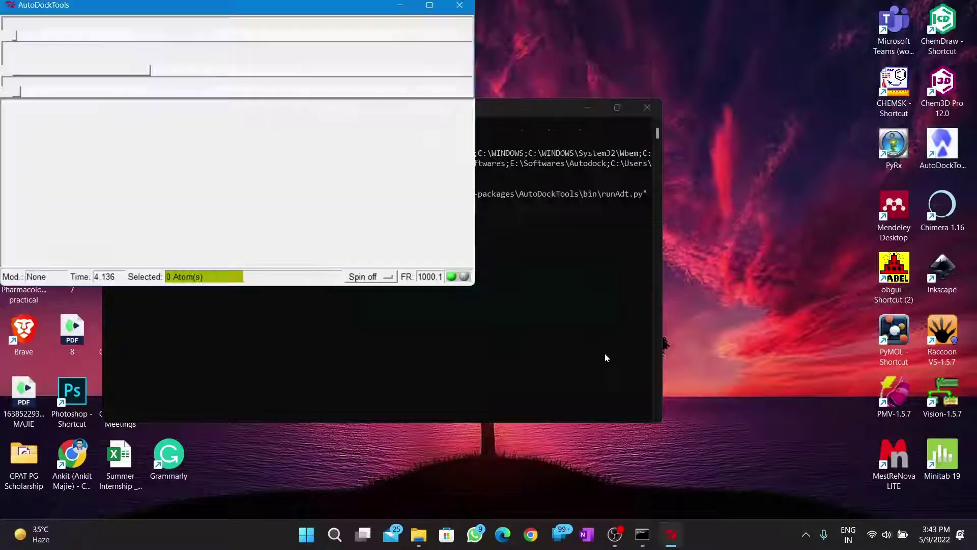
left_click(430, 6)
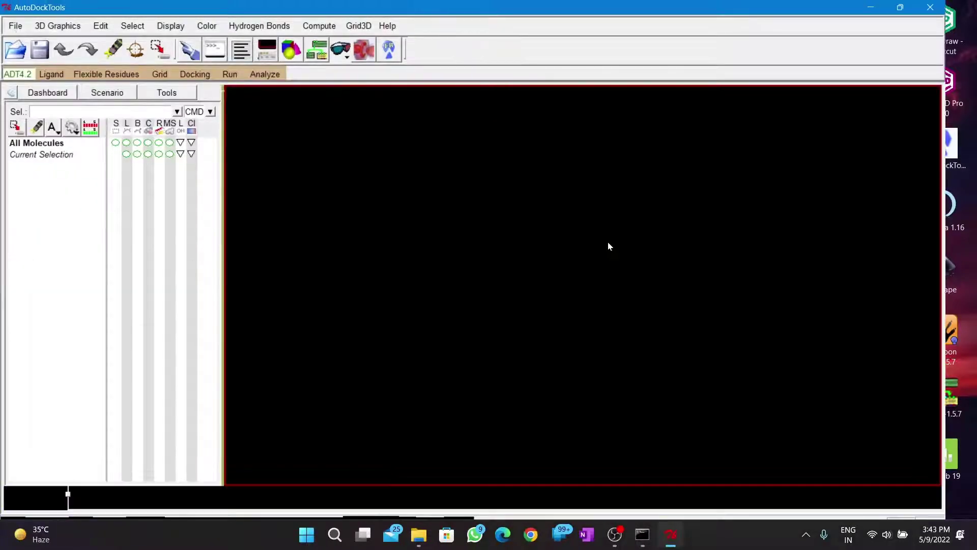
left_click(12, 26)
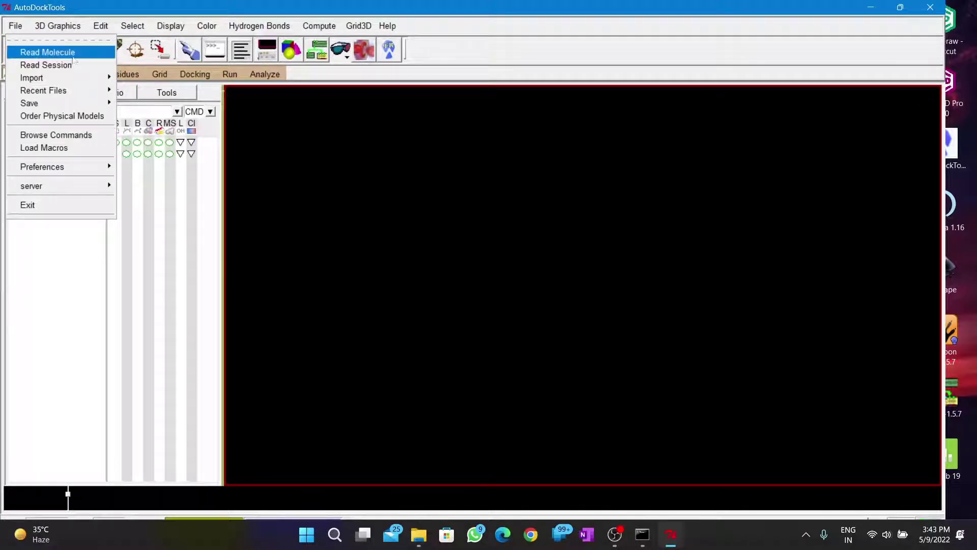
left_click(53, 56)
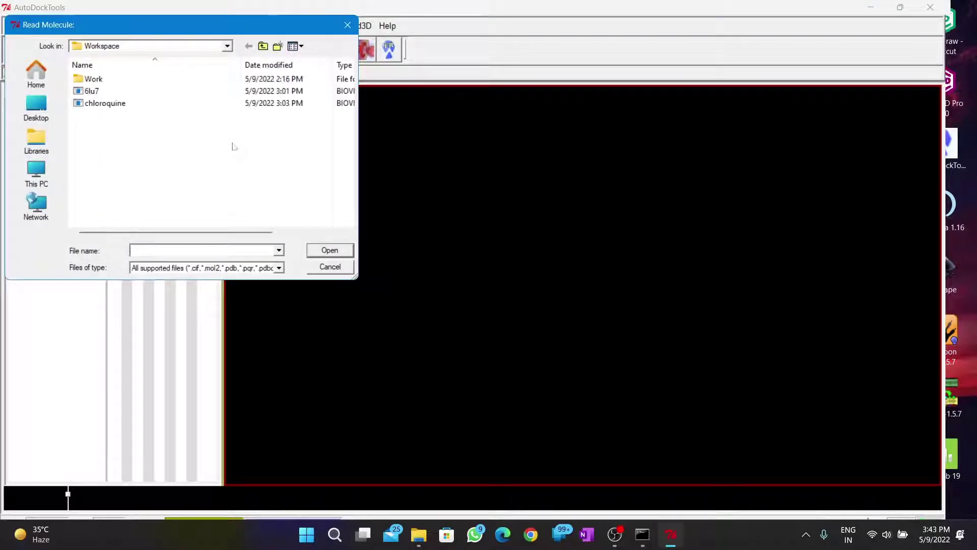
left_click(131, 92)
left_click(329, 252)
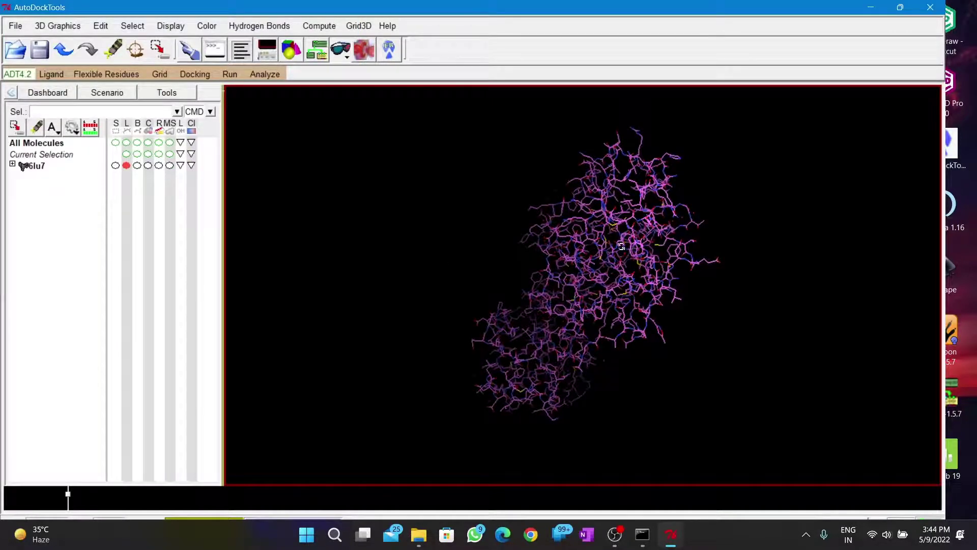
Rotate 6lu7 to inspect it and expand its node to show chains A and C
mouse_move(557, 241)
left_mouse_down()
mouse_move(433, 249)
mouse_move(594, 239)
mouse_move(377, 277)
mouse_move(524, 260)
mouse_move(498, 333)
mouse_move(530, 290)
left_mouse_up()
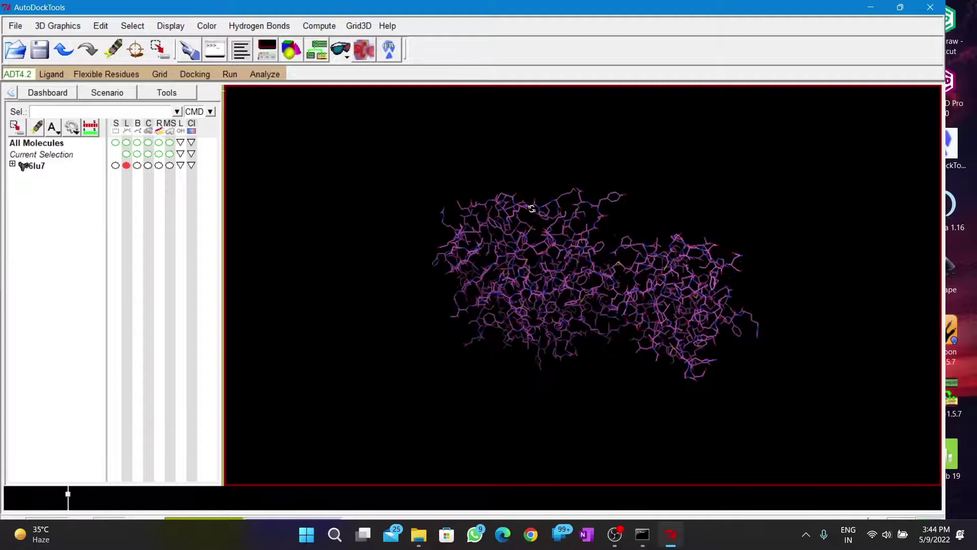
mouse_move(531, 210)
left_mouse_down()
mouse_move(530, 334)
mouse_move(551, 451)
left_mouse_up()
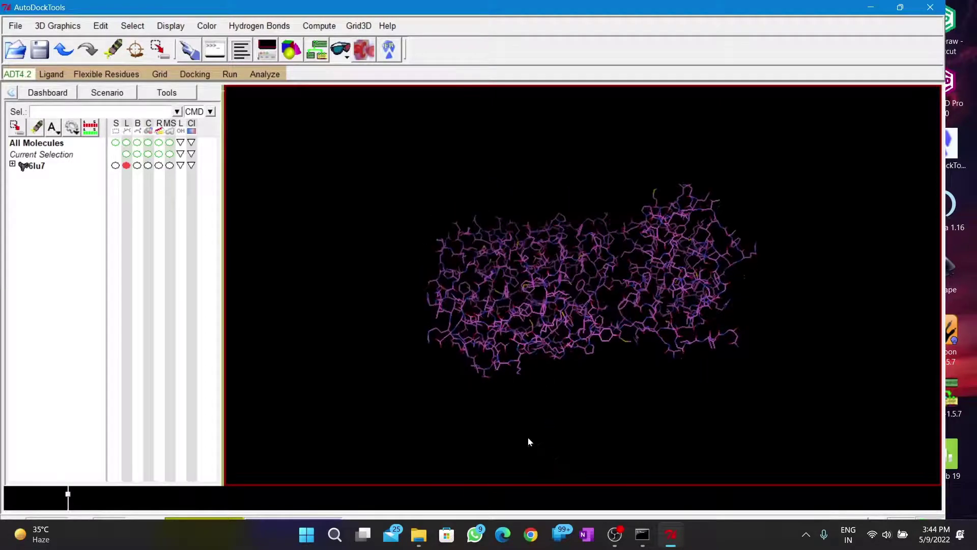
left_click(13, 164)
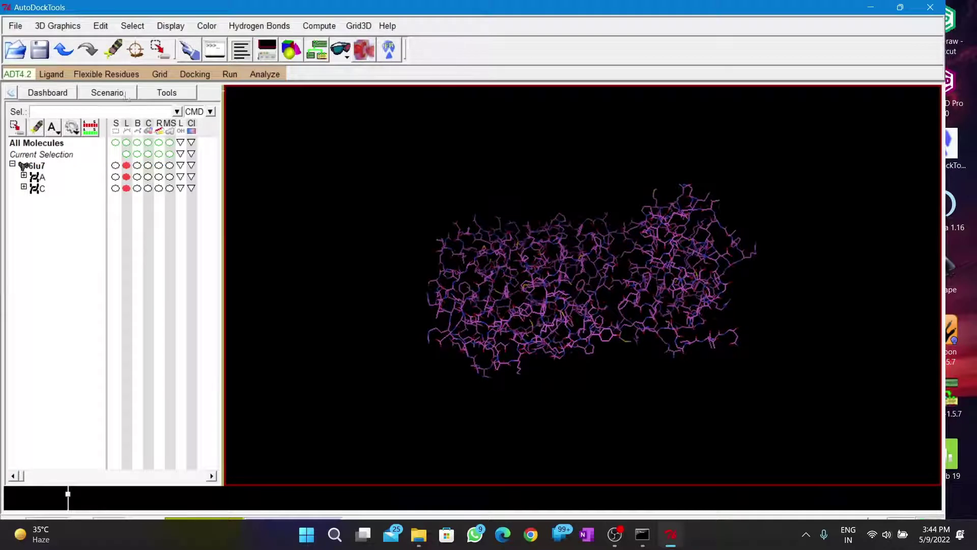
left_click(96, 32)
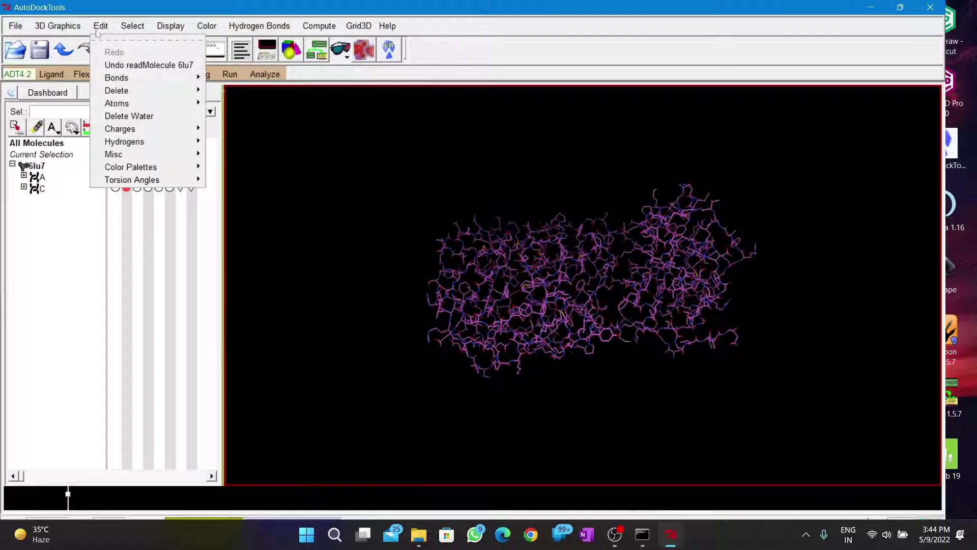
mouse_move(117, 103)
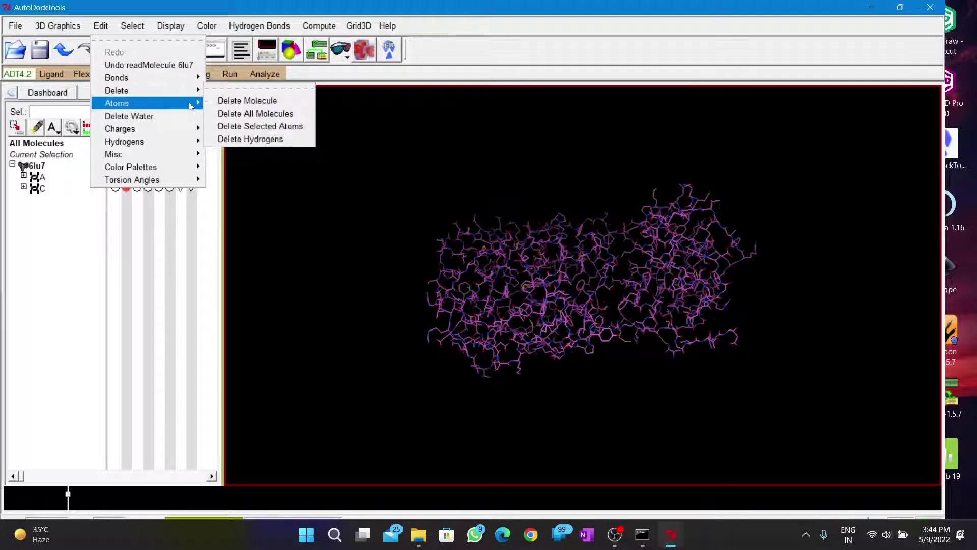
Delete the water molecules and select all hetatm atoms in 6lu7
left_click(129, 116)
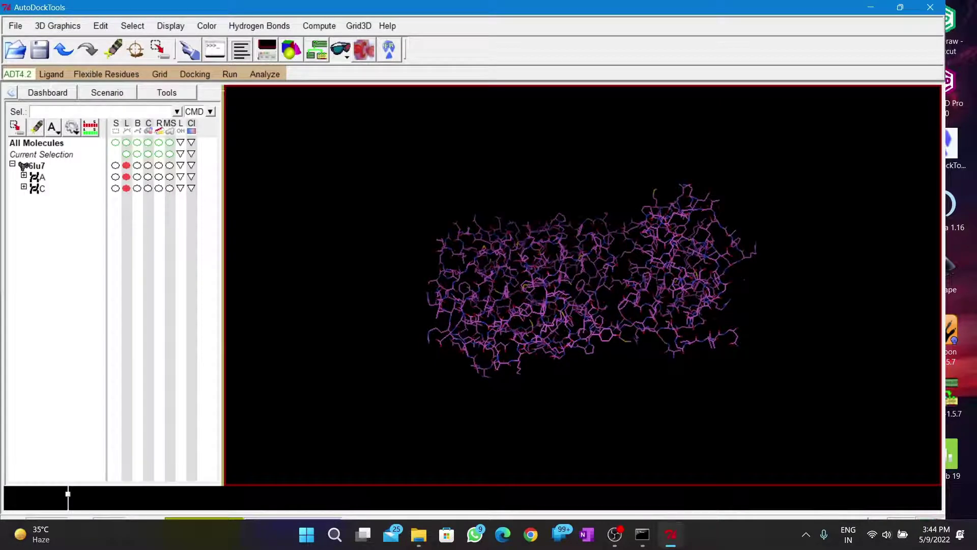
left_click(101, 27)
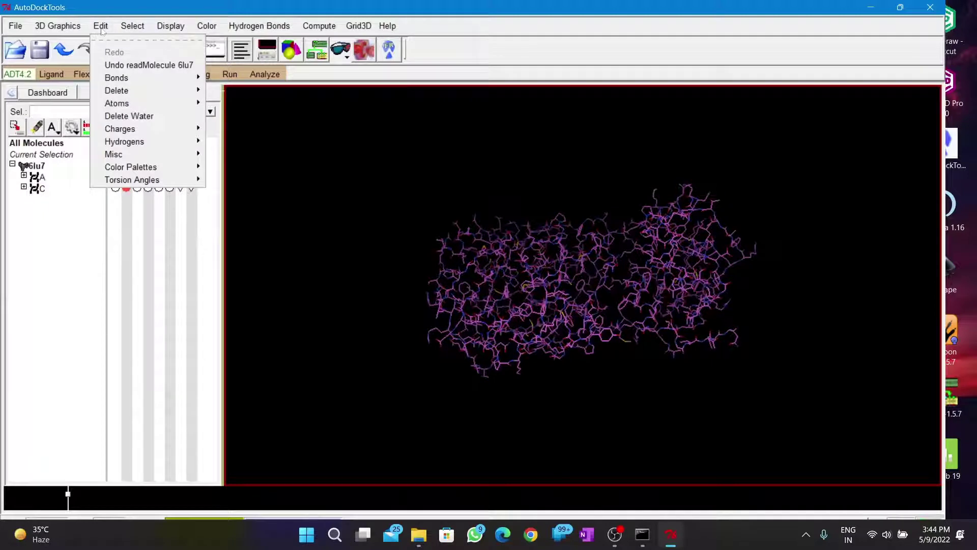
mouse_move(116, 78)
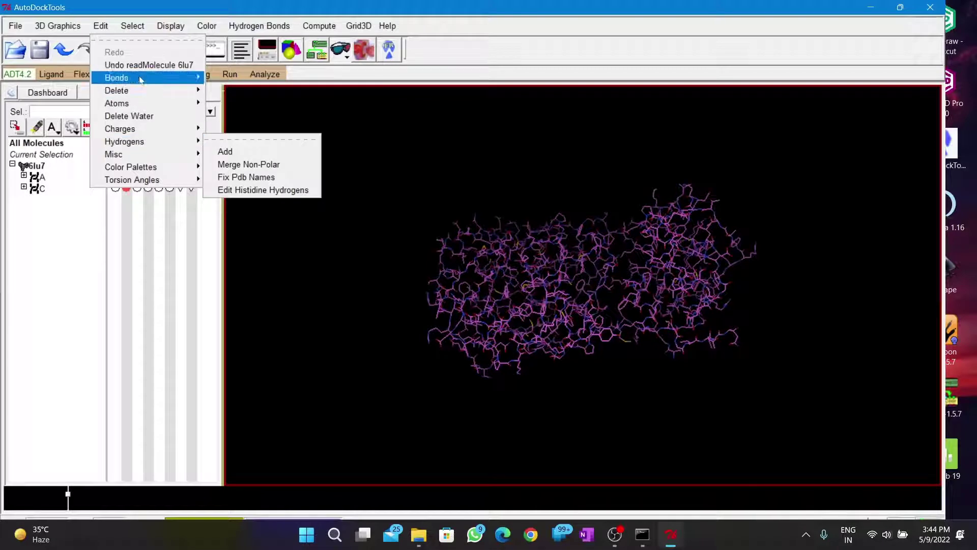
left_click(132, 25)
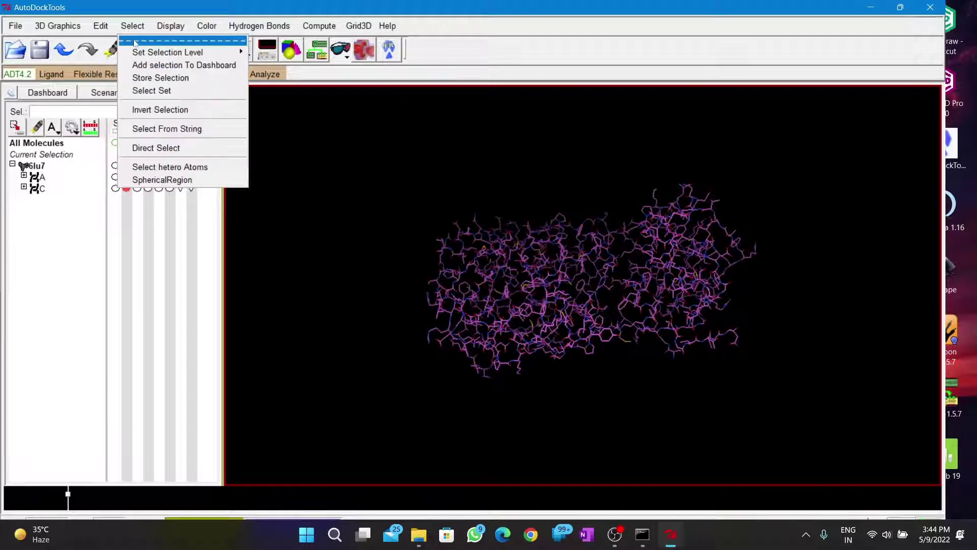
left_click(167, 128)
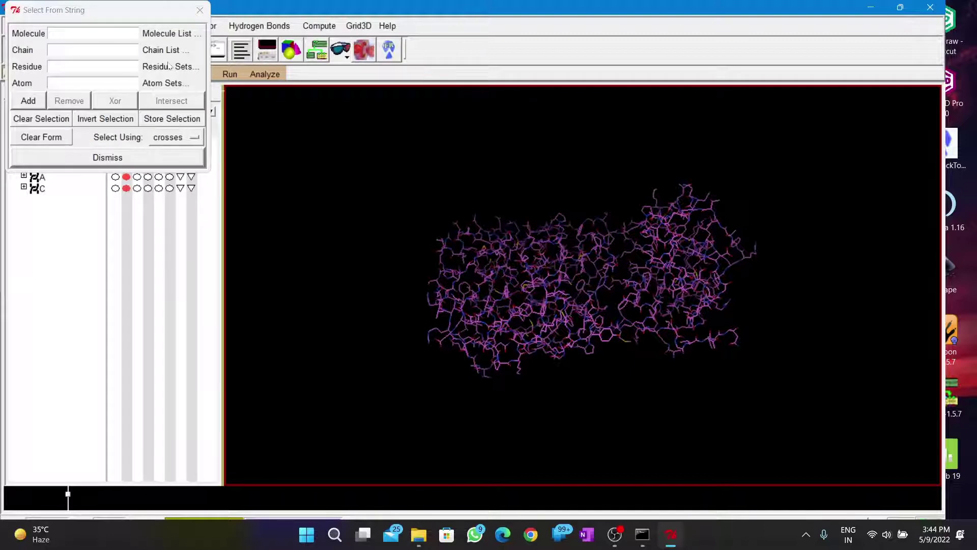
left_click(173, 84)
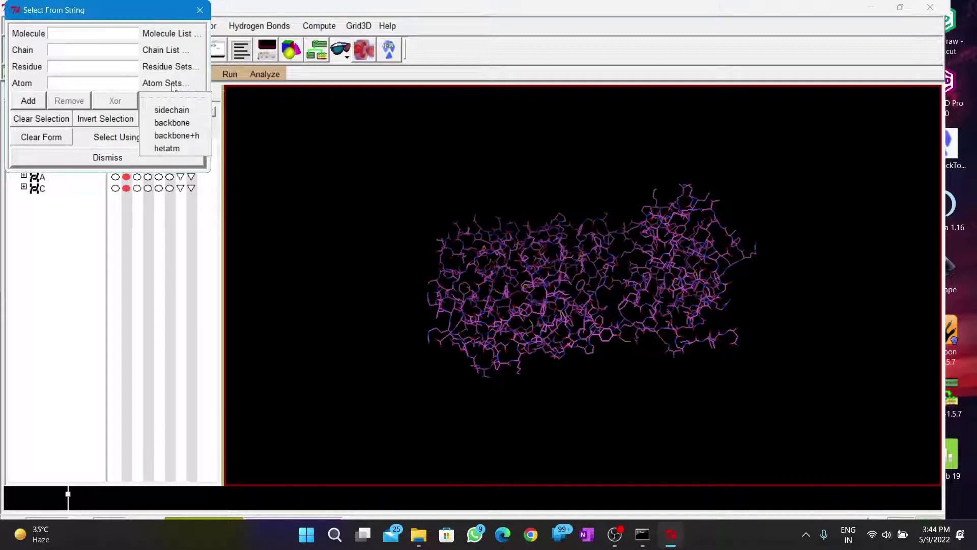
left_click(178, 147)
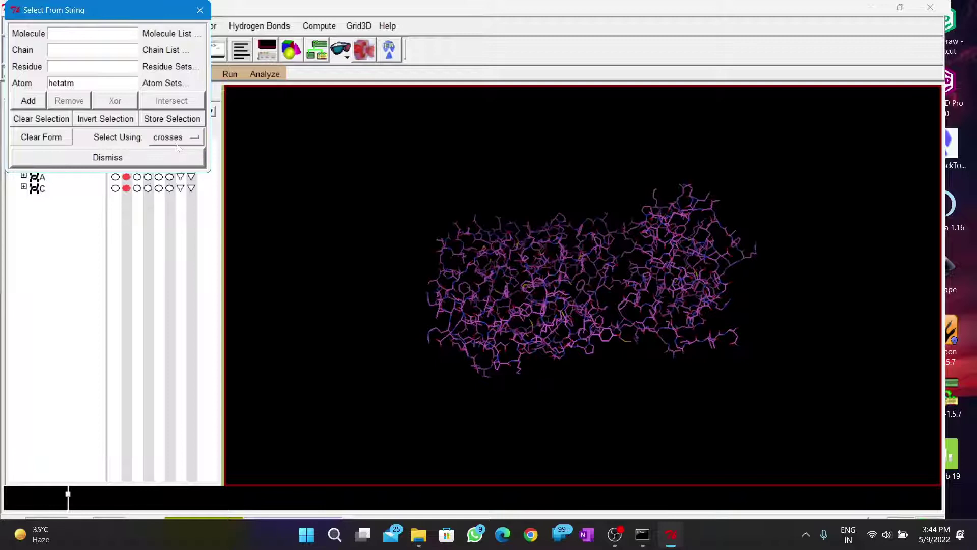
left_click(37, 103)
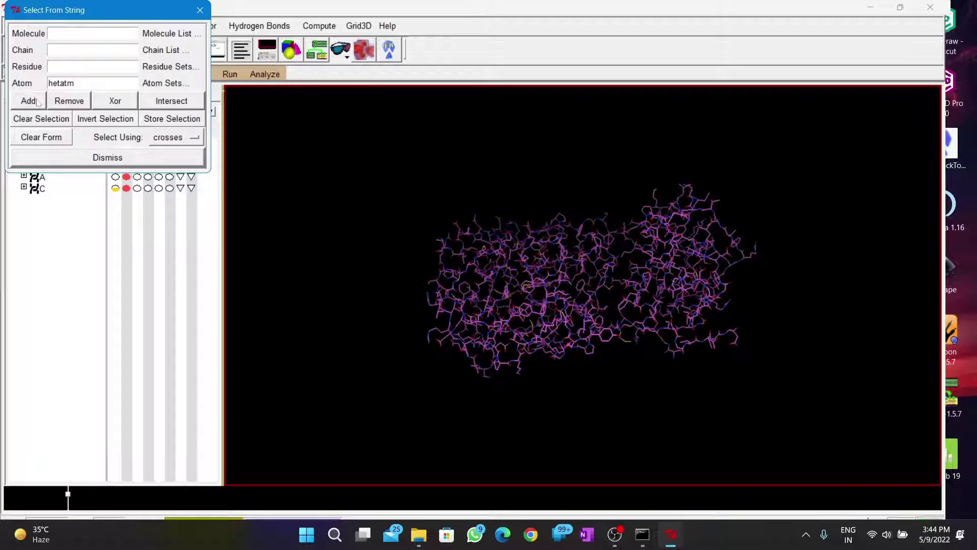
left_click(127, 163)
Delete the selected hetero atoms, confirming the irreversible deletion
left_click(104, 30)
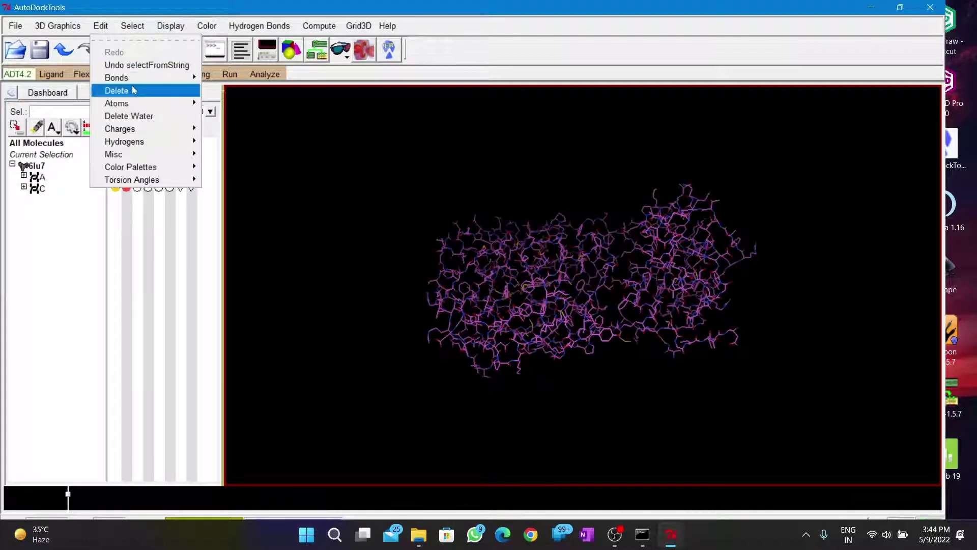
mouse_move(116, 90)
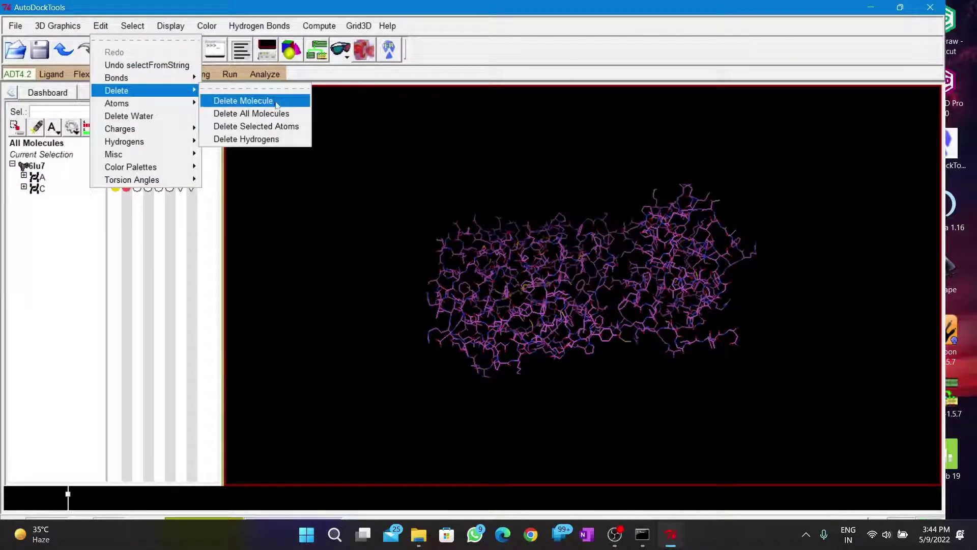
left_click(278, 126)
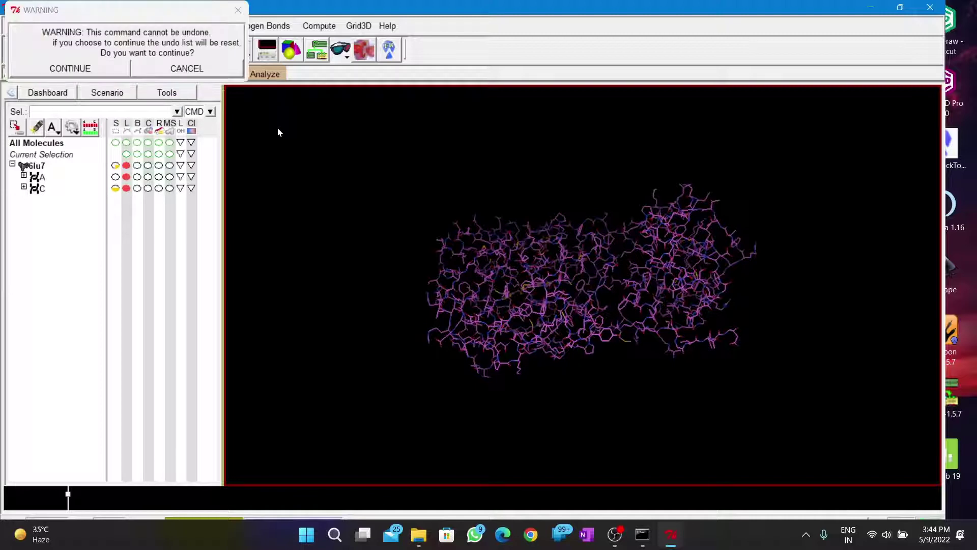
left_click(91, 72)
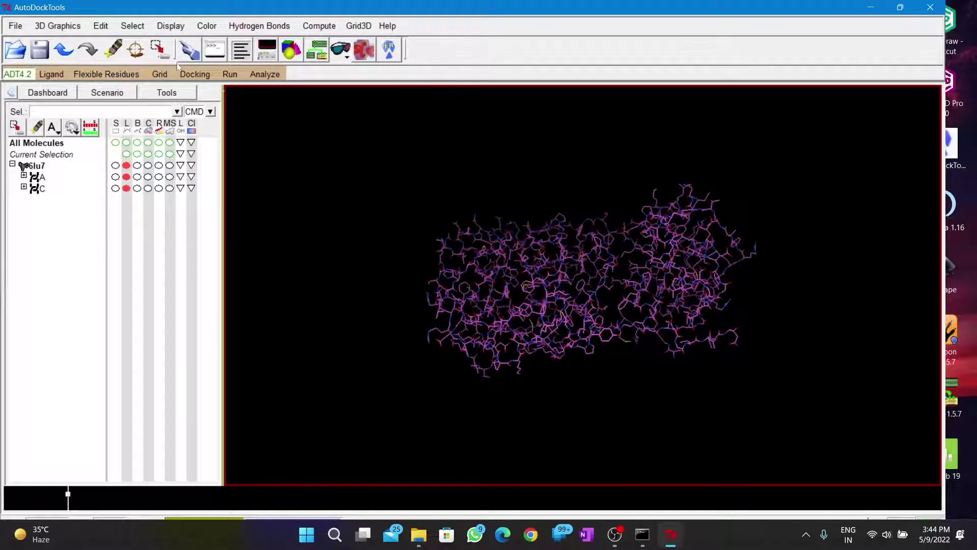
left_click(97, 25)
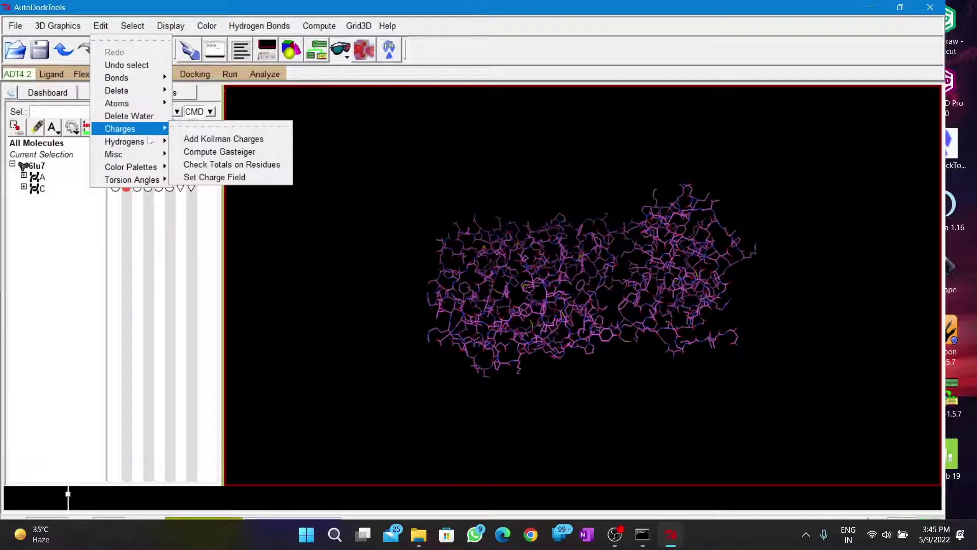
mouse_move(125, 142)
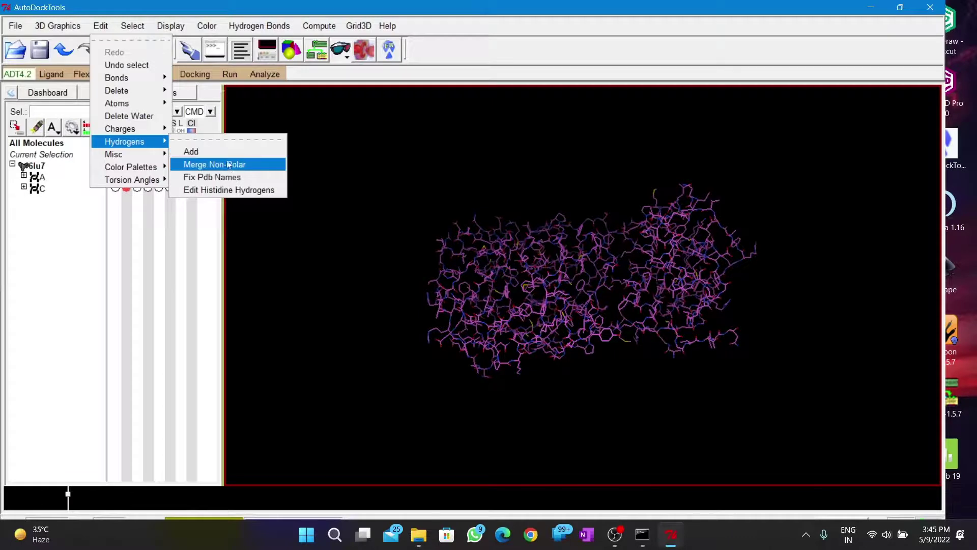
Add hydrogens to the 6lu7 receptor and rotate to view them
left_click(223, 152)
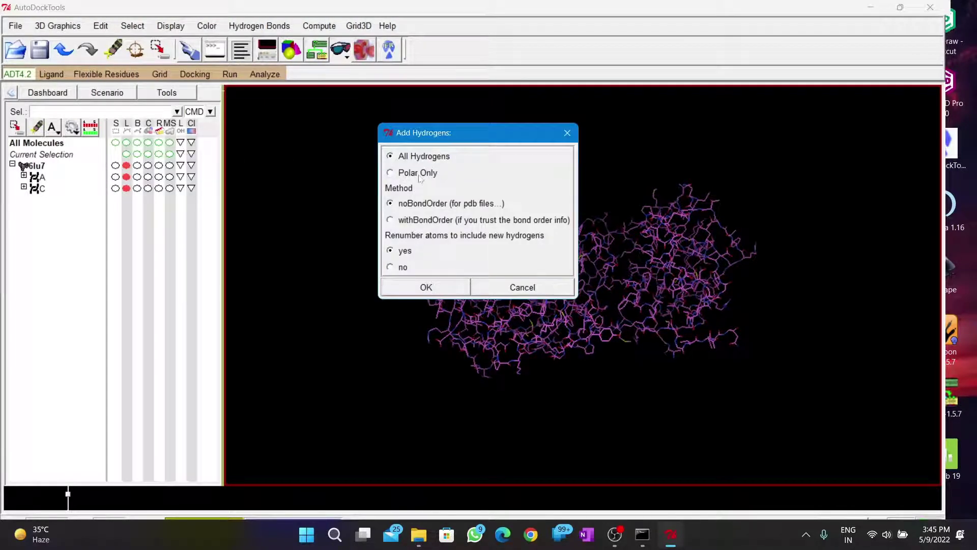
left_click(443, 285)
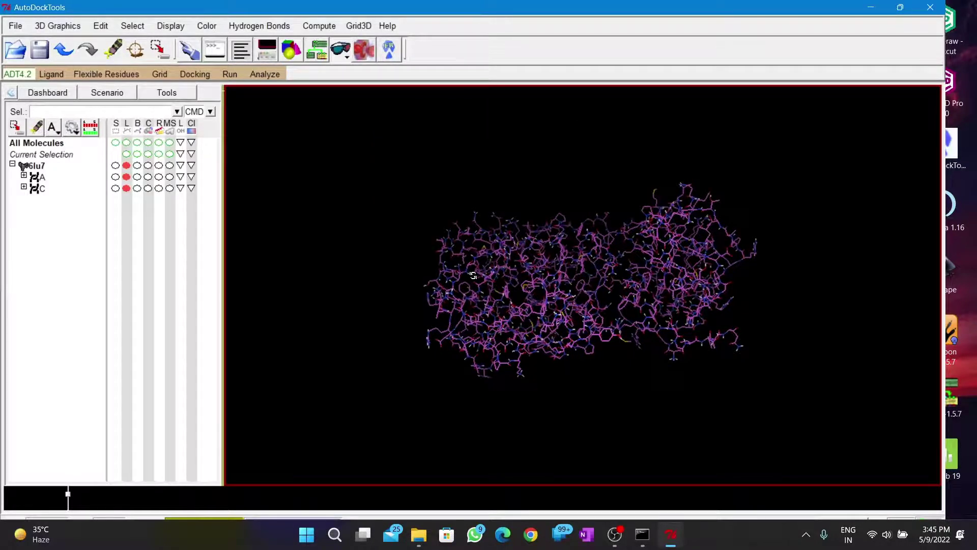
left_click_drag(473, 276, 536, 329)
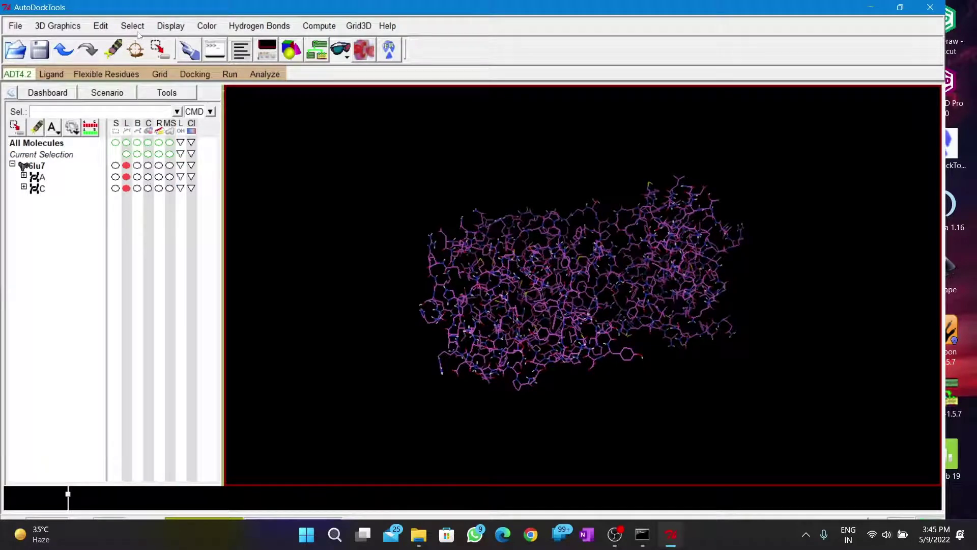
Add Kollman charges to 6lu7, acknowledging the total charge of 5.0
left_click(108, 29)
mouse_move(120, 129)
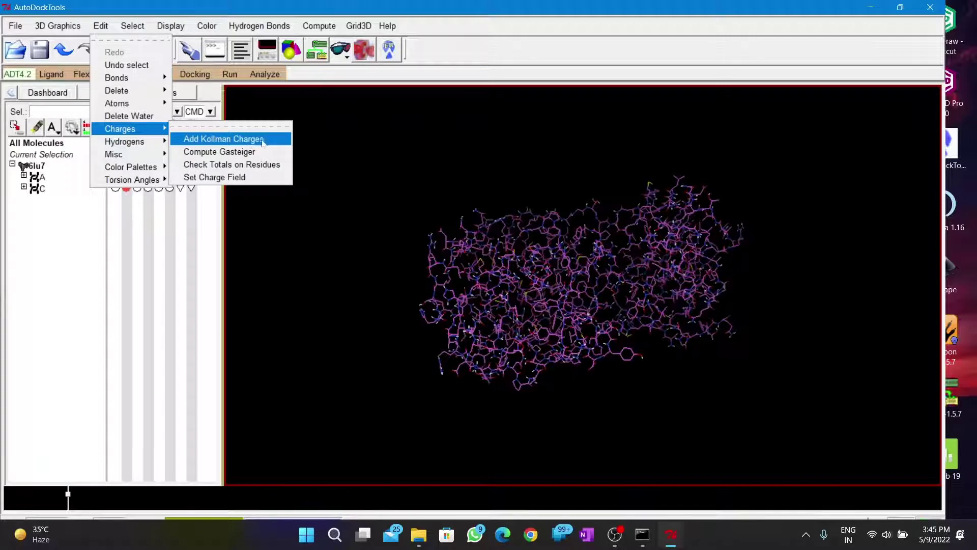
left_click(265, 140)
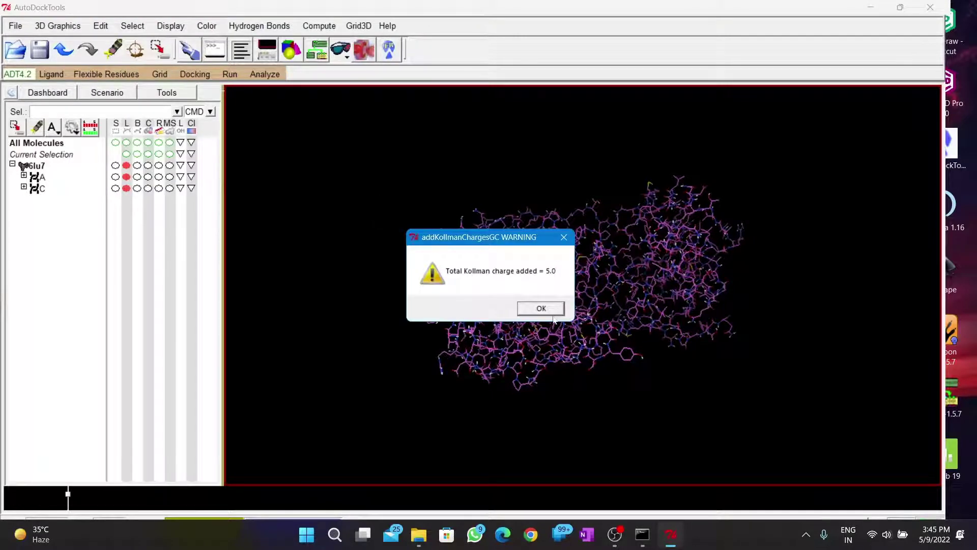
left_click(540, 309)
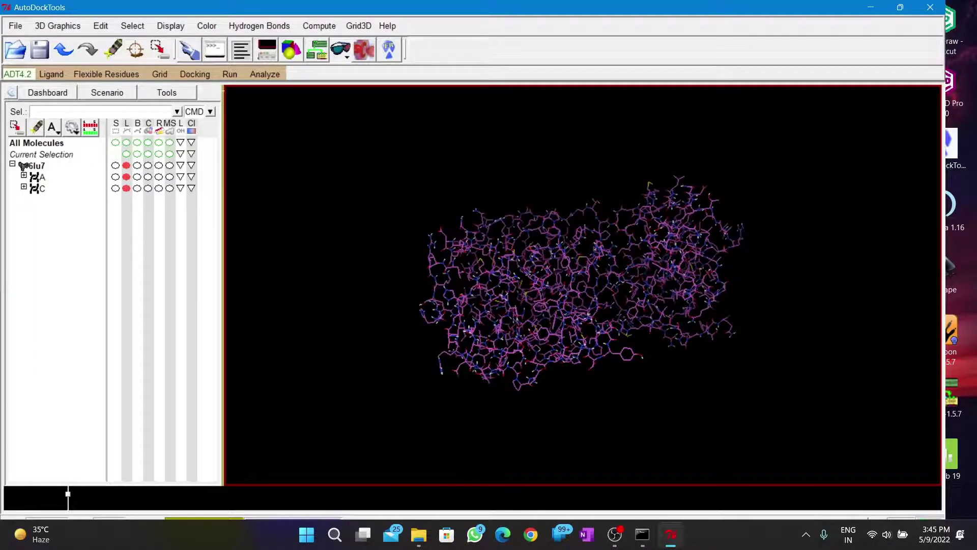
Choose 6lu7 as the docking macromolecule from the Grid options
left_click(53, 74)
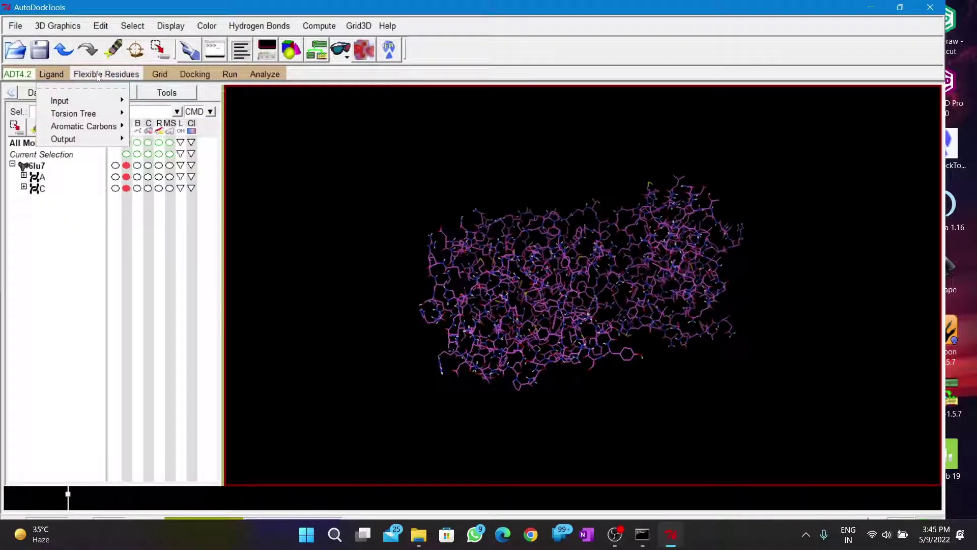
left_click(168, 75)
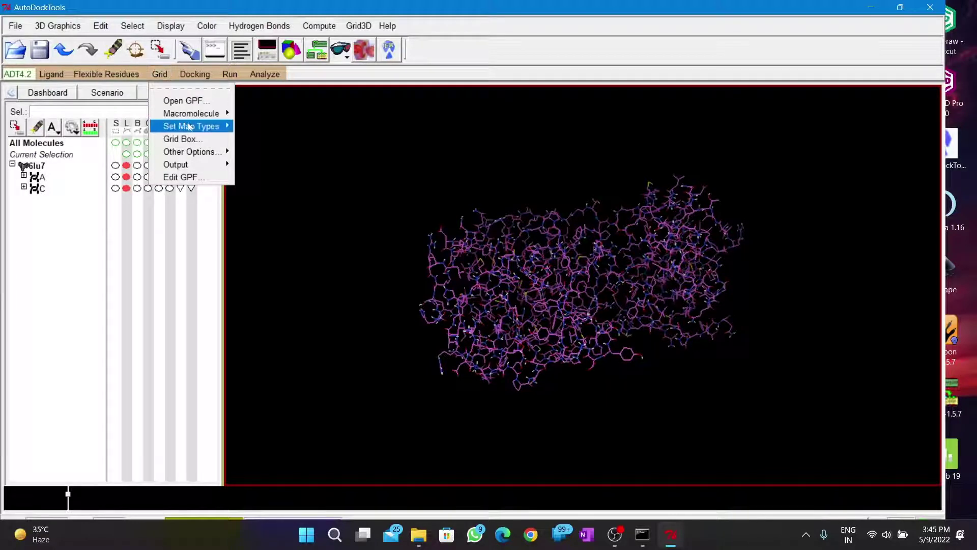
mouse_move(191, 113)
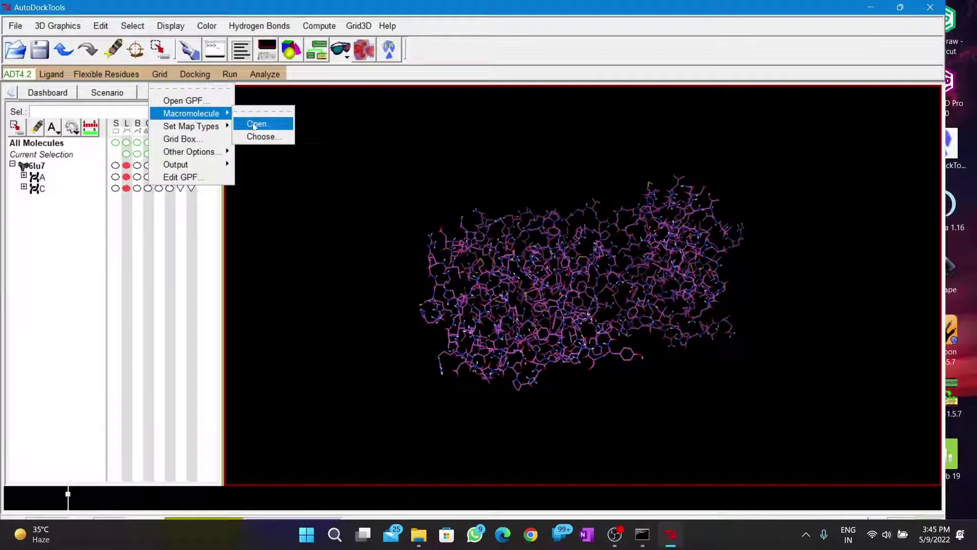
left_click(260, 136)
left_click(52, 47)
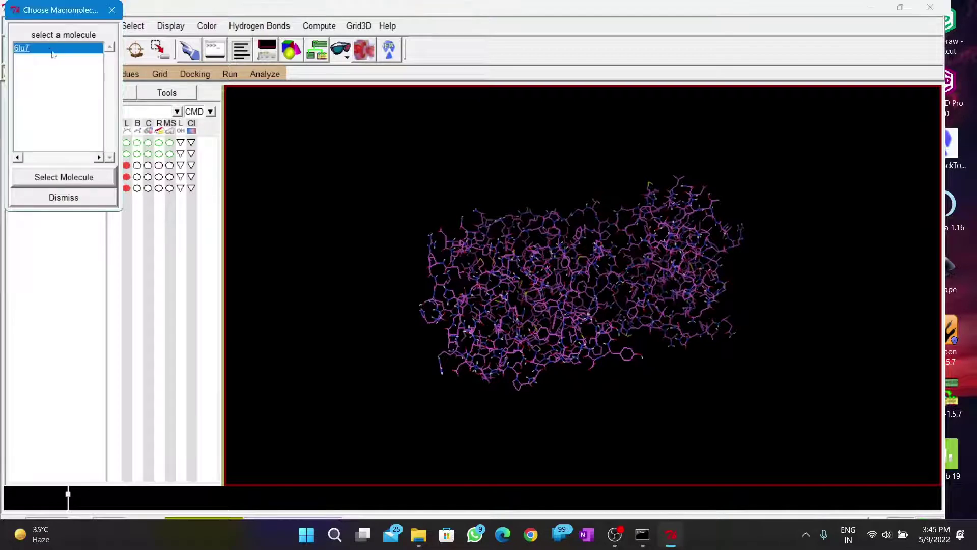
left_click(64, 177)
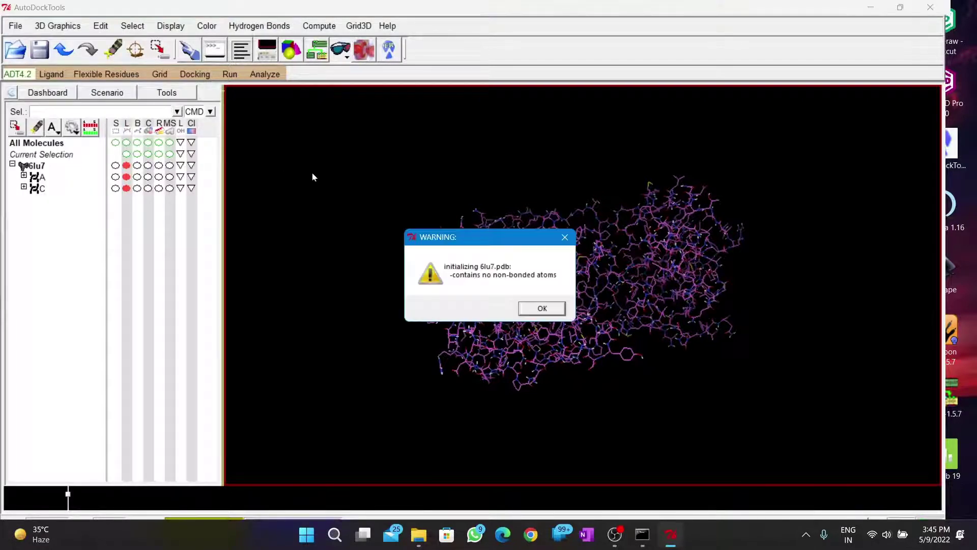
Save the receptor as 6lu7.pdbqt in the Workspace folder
left_click(550, 311)
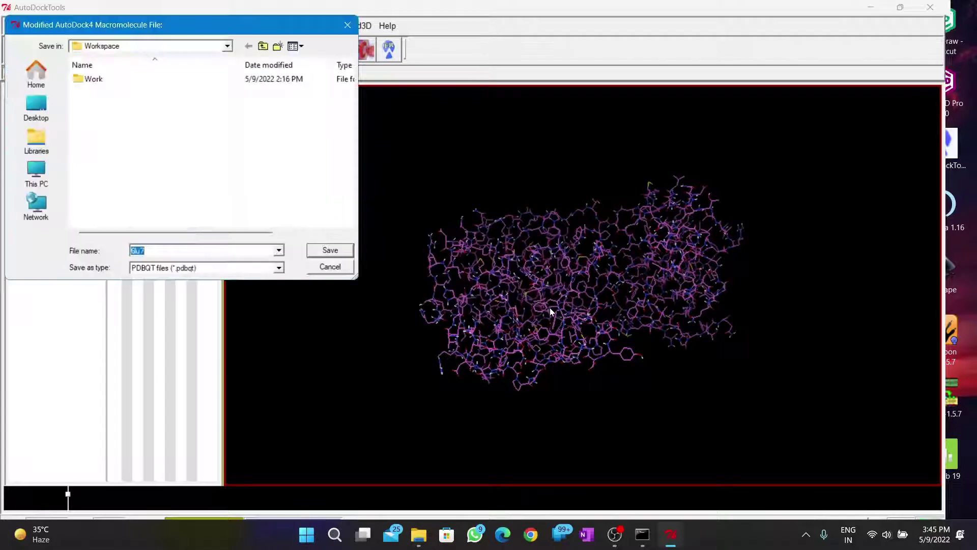
left_click(138, 250)
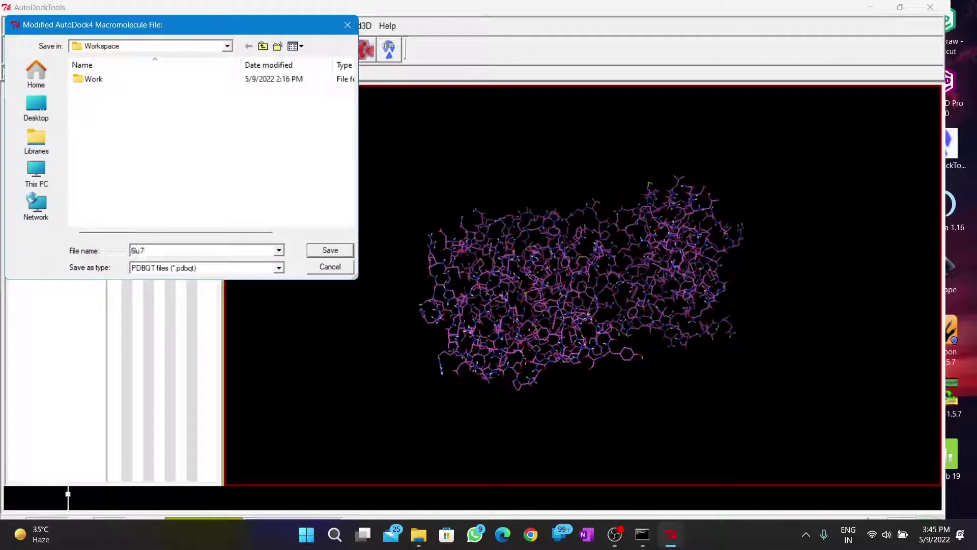
type(".")
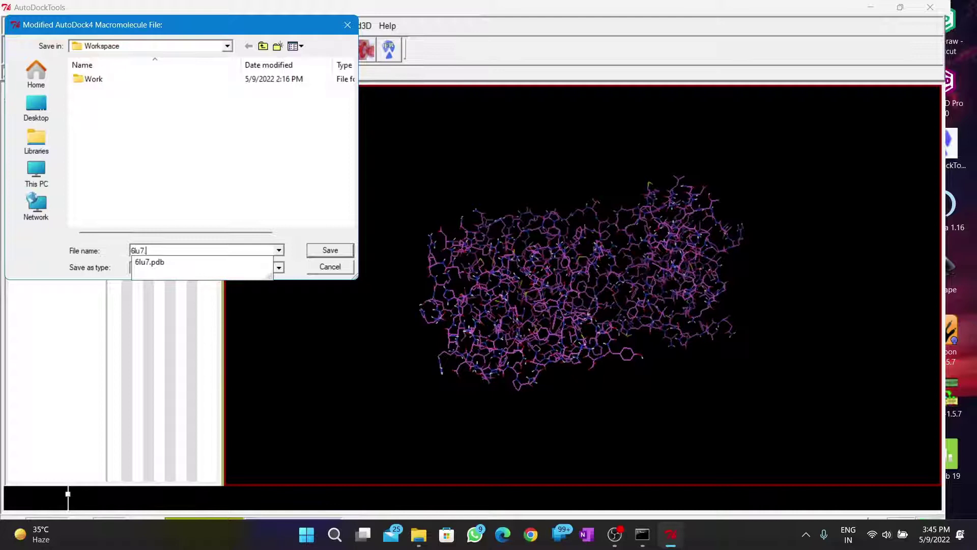
type("pdbqt")
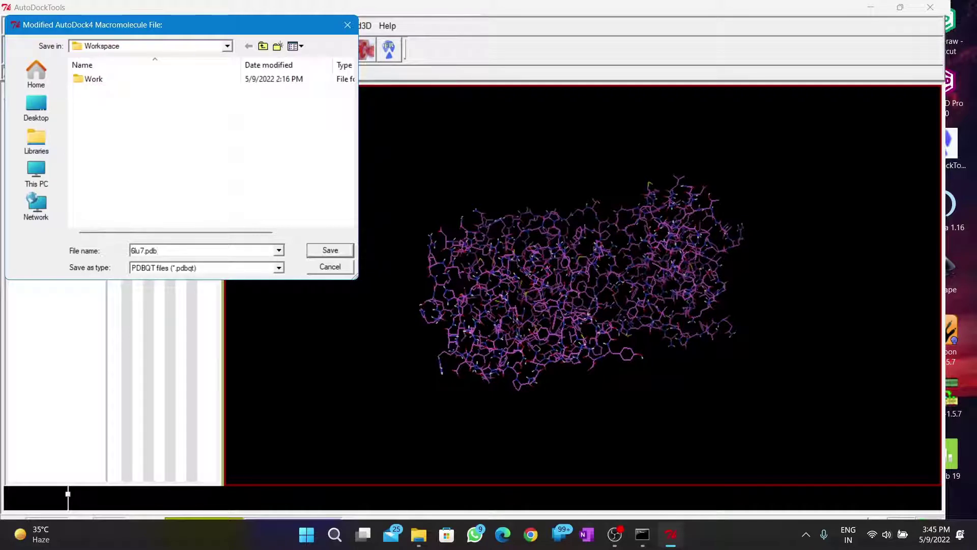
left_click(335, 251)
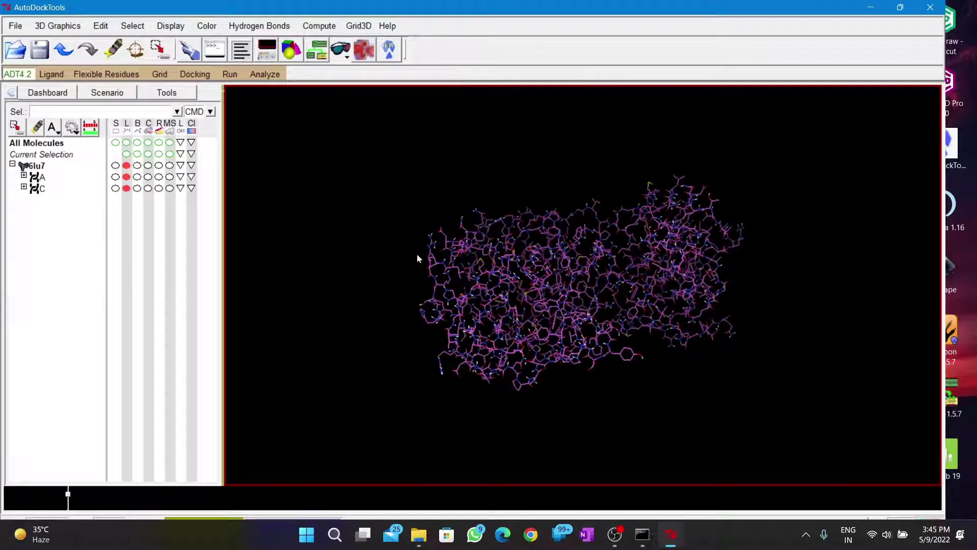
Read in the chloroquine file from Workspace, which loads as molecule 2719
left_click_drag(536, 299, 499, 283)
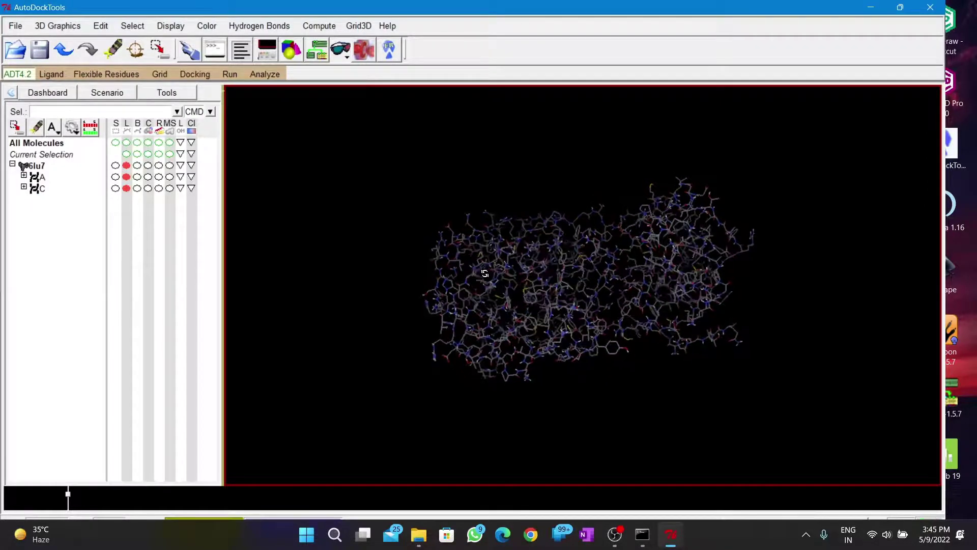
mouse_move(485, 273)
left_mouse_down()
mouse_move(528, 310)
mouse_move(665, 262)
mouse_move(684, 273)
left_mouse_up()
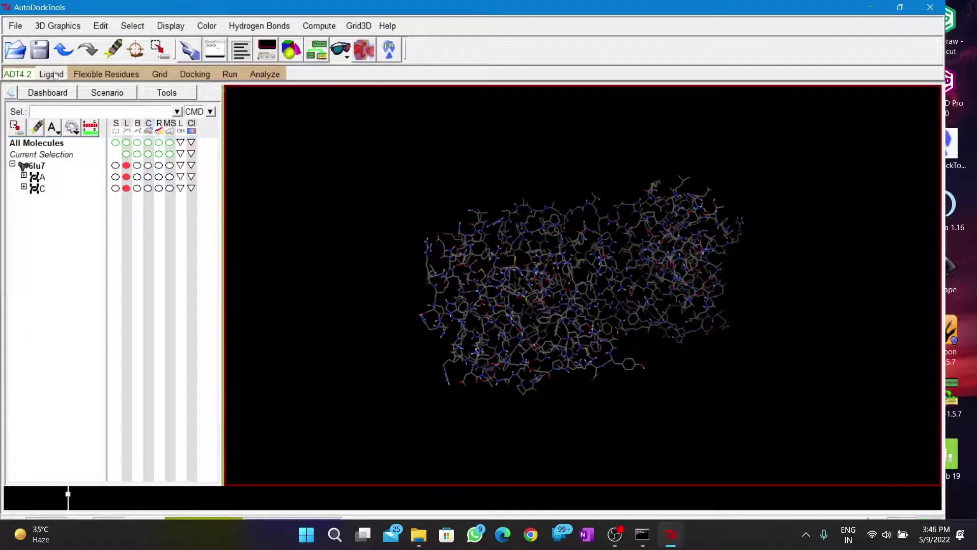
left_click(18, 26)
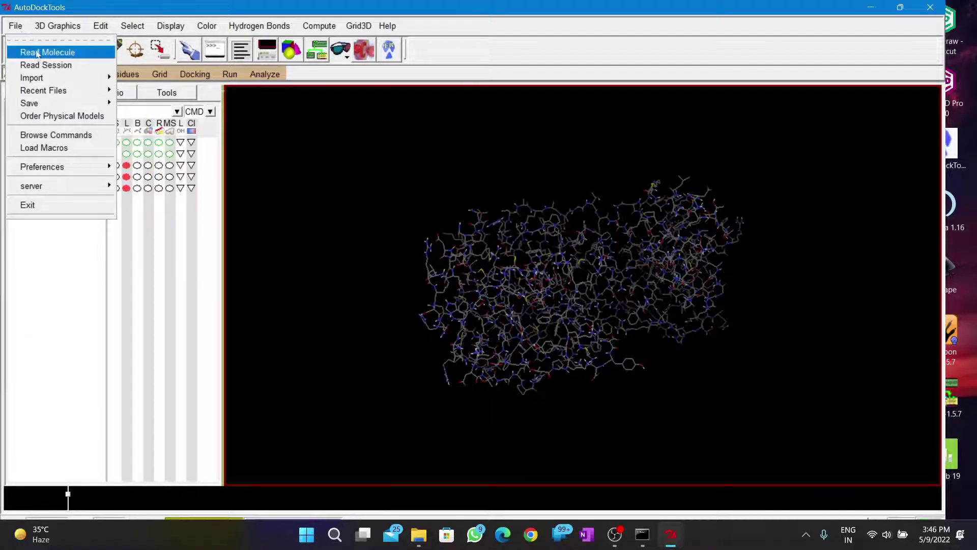
left_click(41, 48)
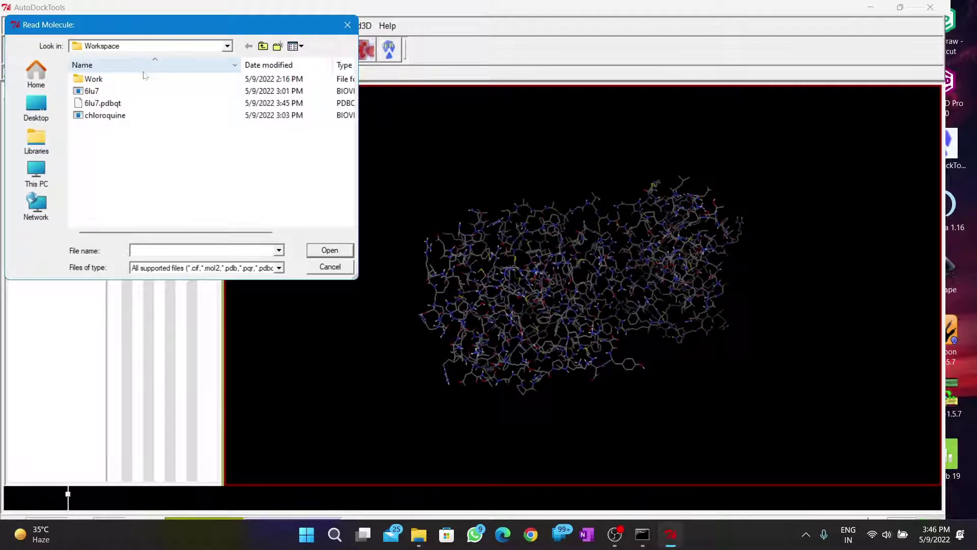
left_click(163, 116)
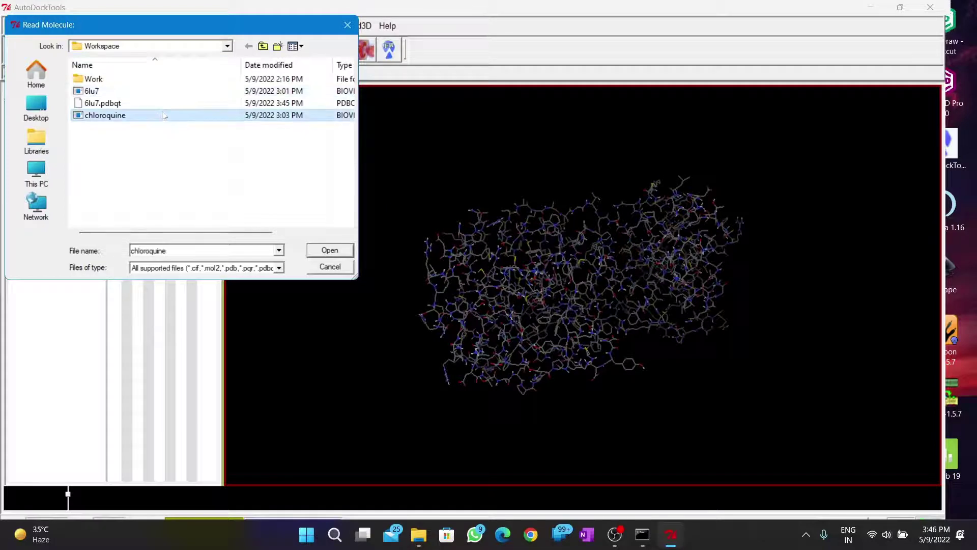
left_click(328, 252)
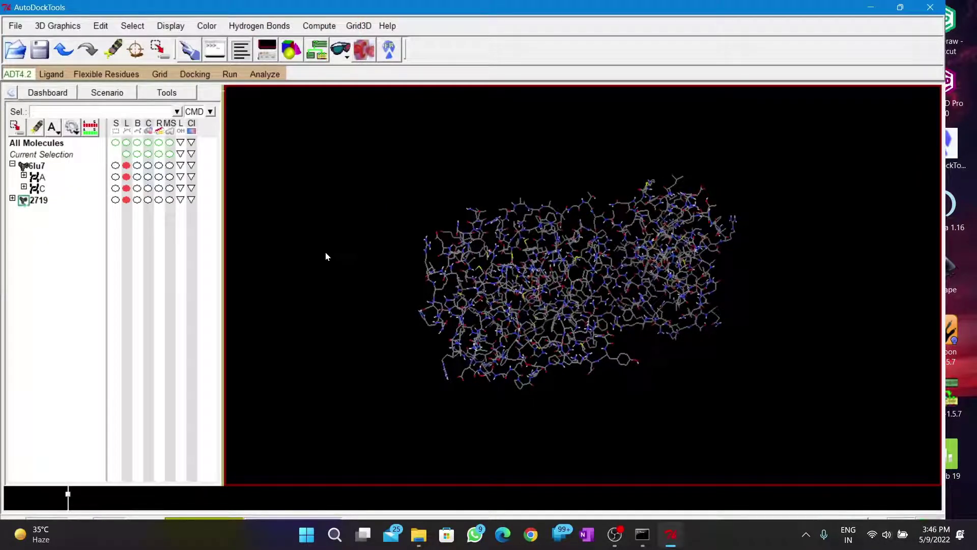
Rotate the view to find the ligand, then delete molecule 2719 via its dashboard menu
mouse_move(325, 253)
left_mouse_down()
mouse_move(670, 277)
mouse_move(621, 236)
mouse_move(658, 292)
mouse_move(469, 284)
left_mouse_up()
left_click_drag(539, 342, 587, 344)
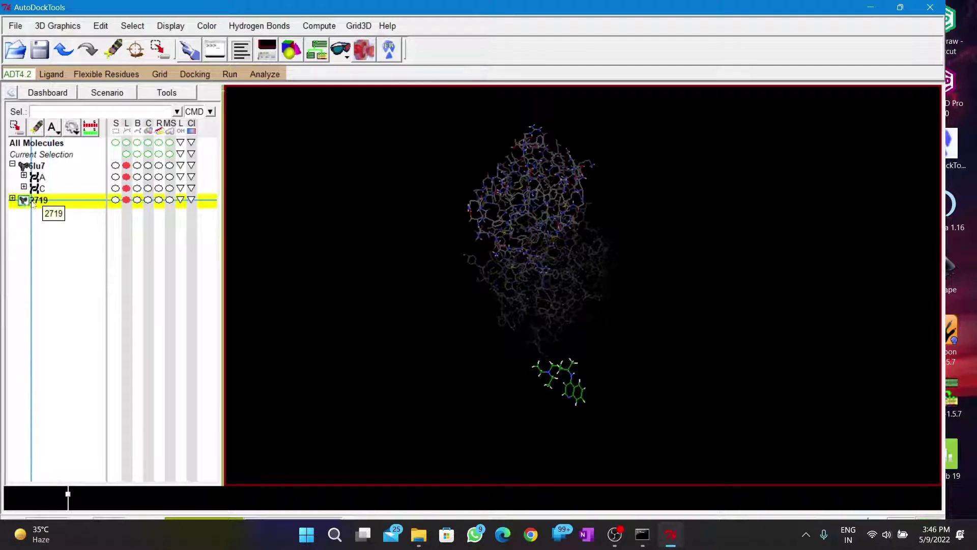
right_click(32, 203)
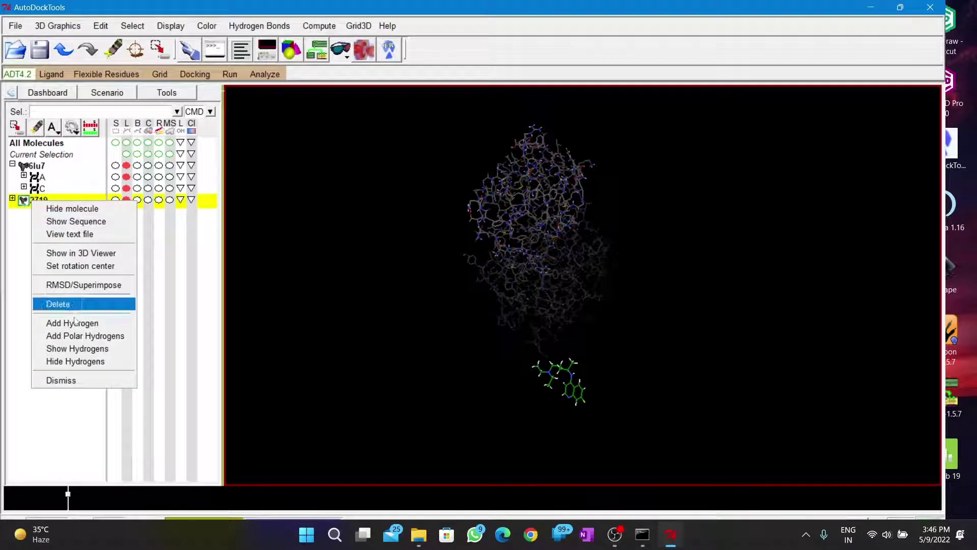
left_click(70, 305)
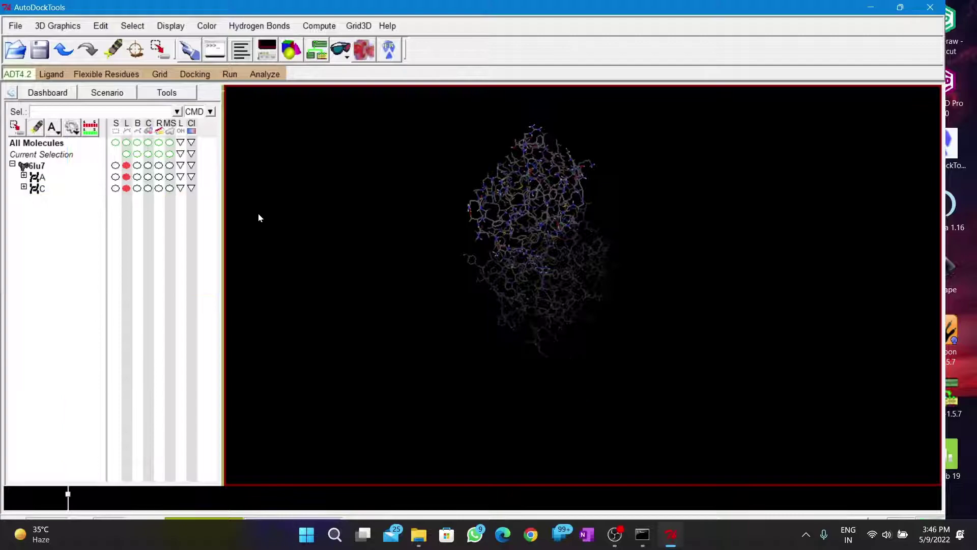
Minimize AutoDockTools and its console, then launch OpenBabelGUI from the desktop
left_click(871, 7)
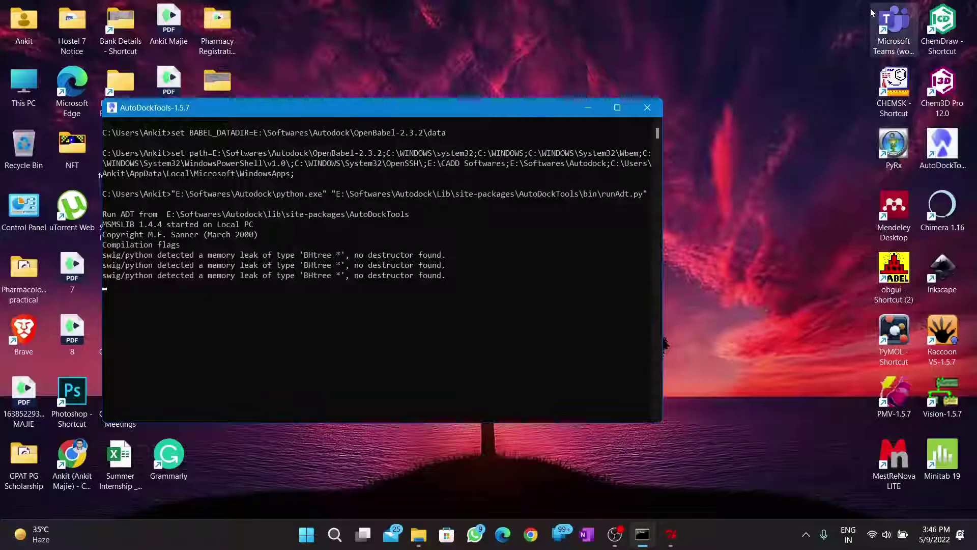
left_click(588, 107)
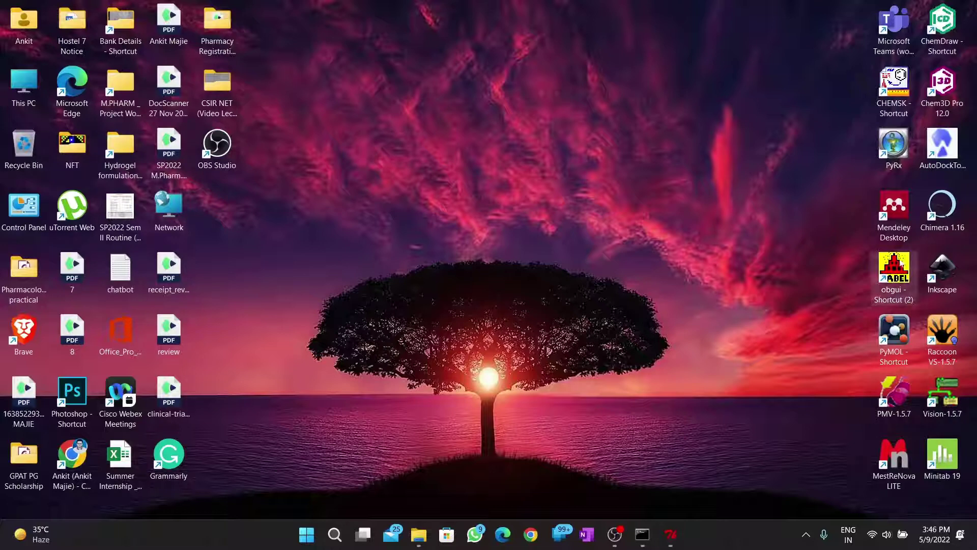
double_click(897, 262)
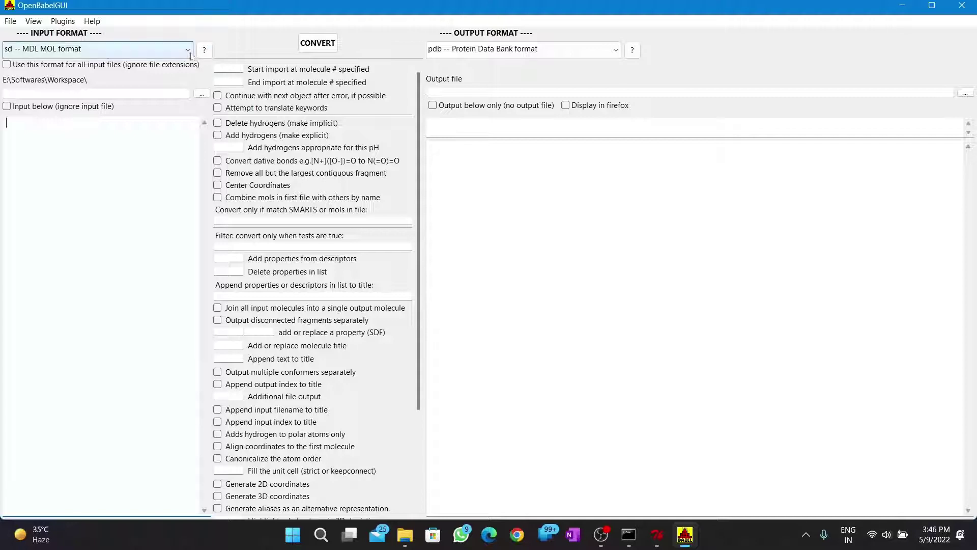
Keep MDL MOL as the input format after browsing the format list
left_click(204, 94)
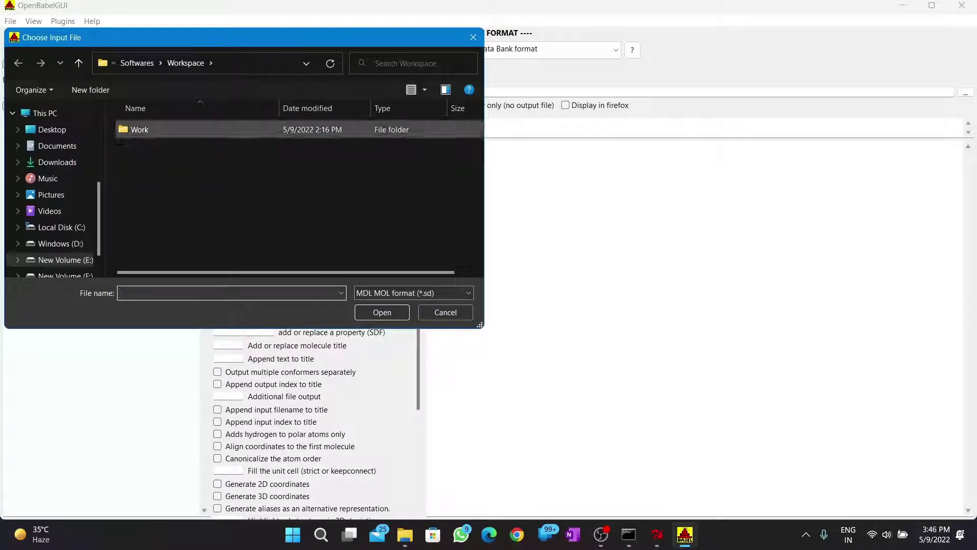
left_click(473, 38)
left_click(153, 53)
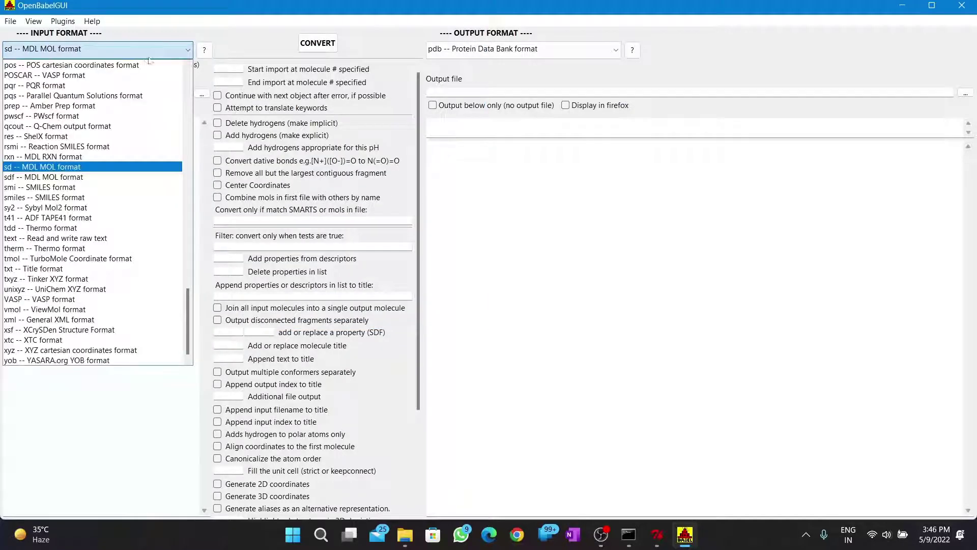
scroll(151, 166, "down", 5)
scroll(150, 166, "up", 10)
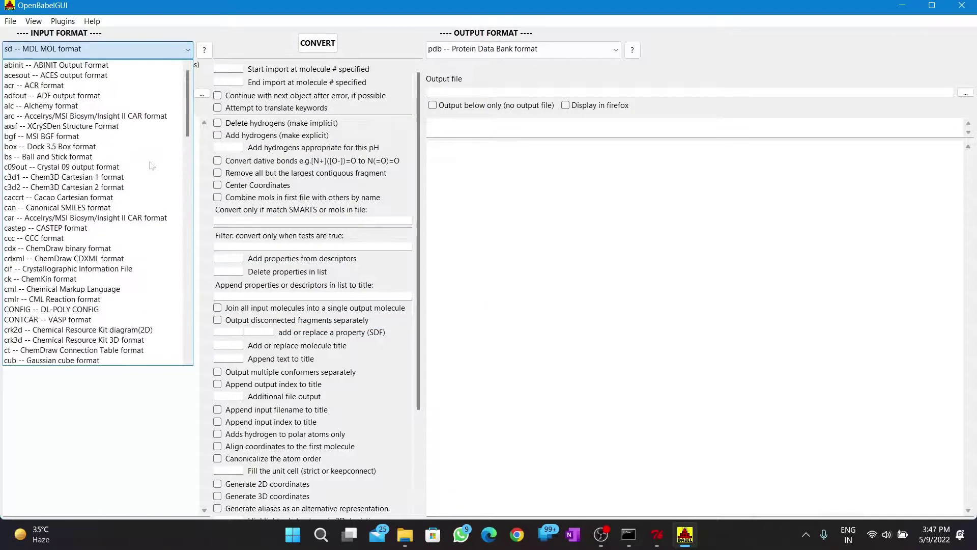
scroll(151, 165, "down", 10)
scroll(150, 166, "down", 20)
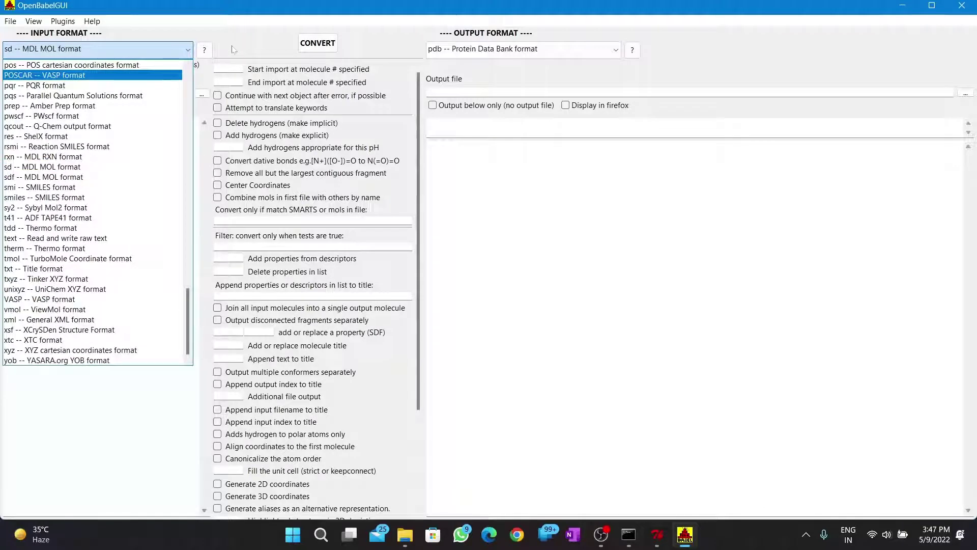
left_click(153, 49)
Pick chloroquine.sdf from Workspace as the input file, showing all file types
left_click(202, 94)
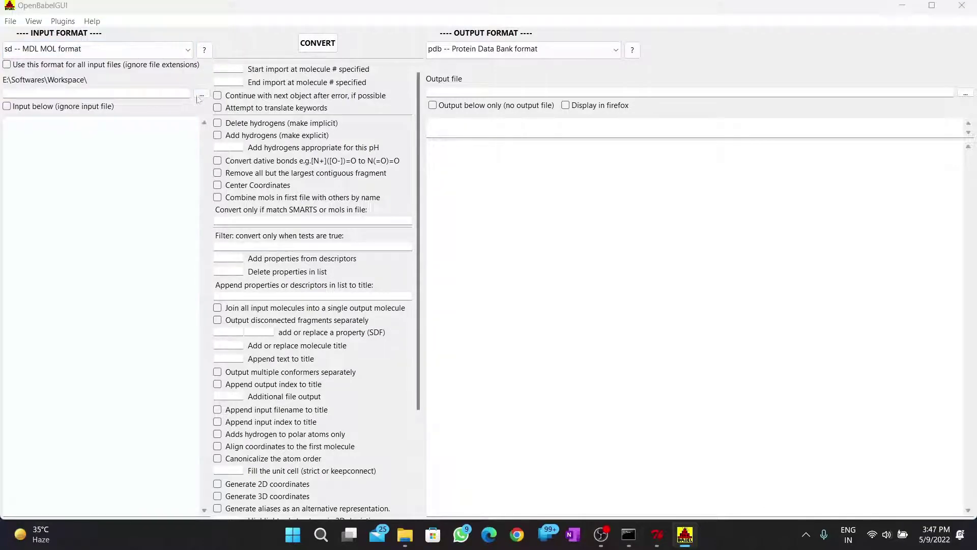
left_click(386, 293)
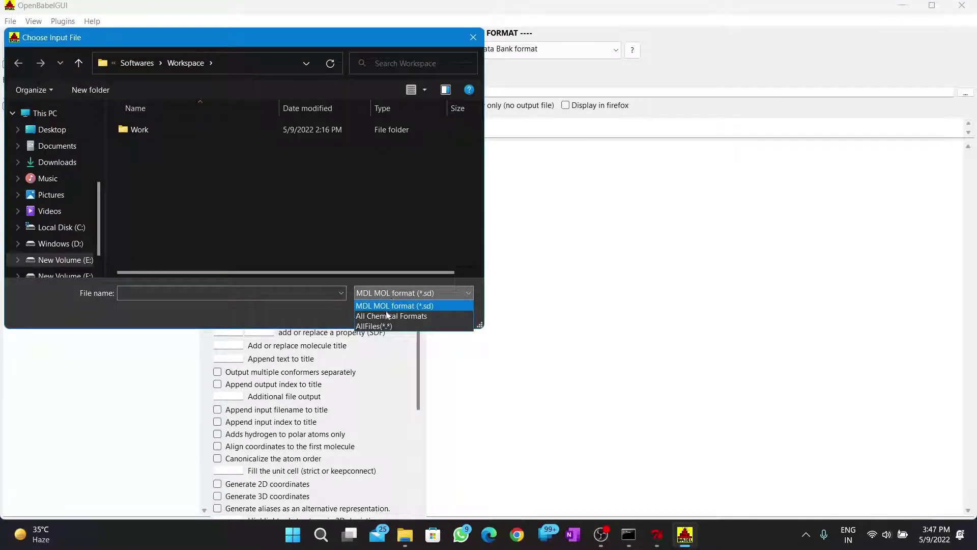
left_click(386, 330)
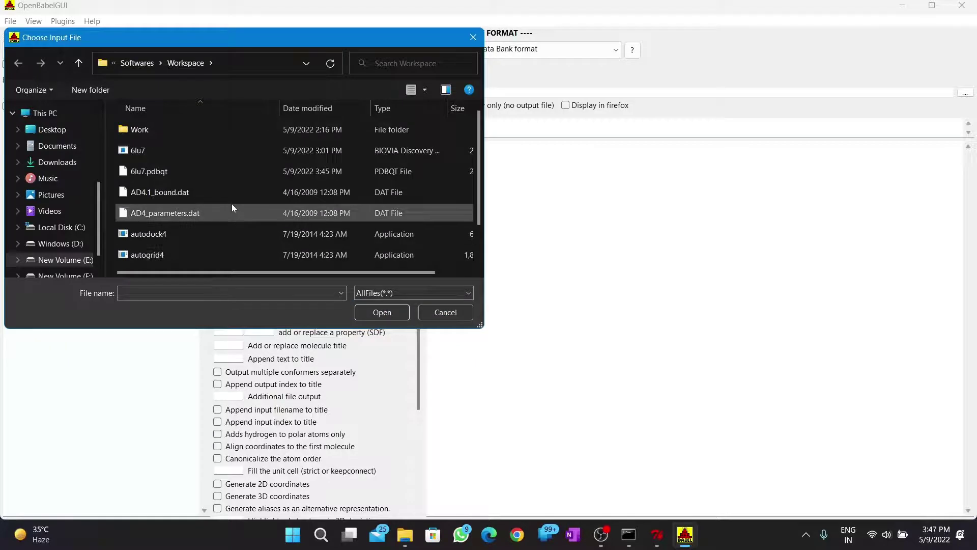
scroll(231, 203, "down", 1)
left_click(198, 237)
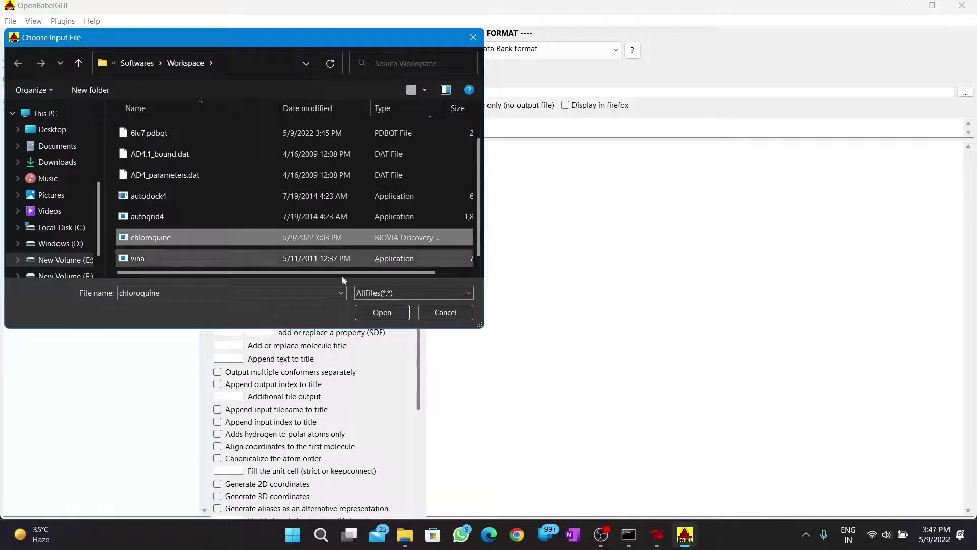
left_click(388, 313)
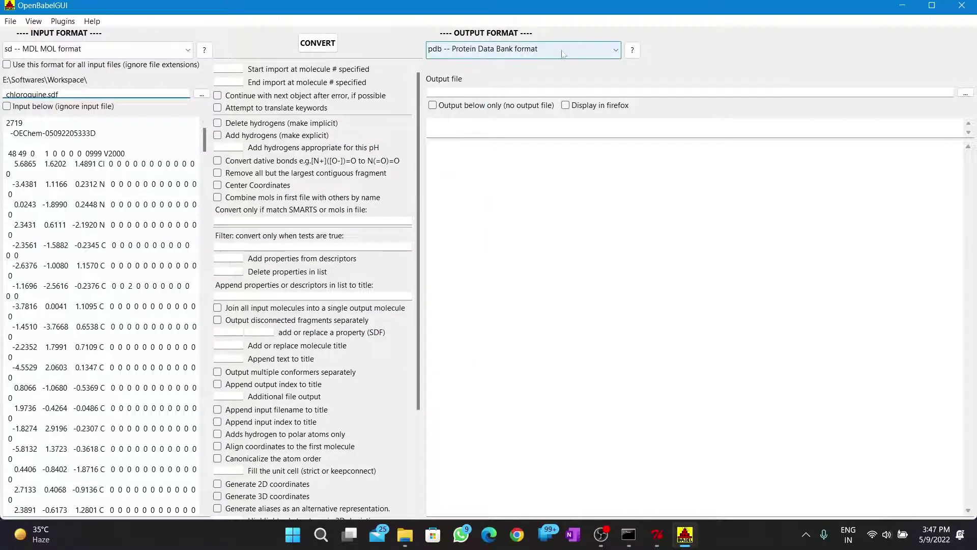
Set the output to chloroquine.pdb in Workspace and run the conversion
left_click(965, 93)
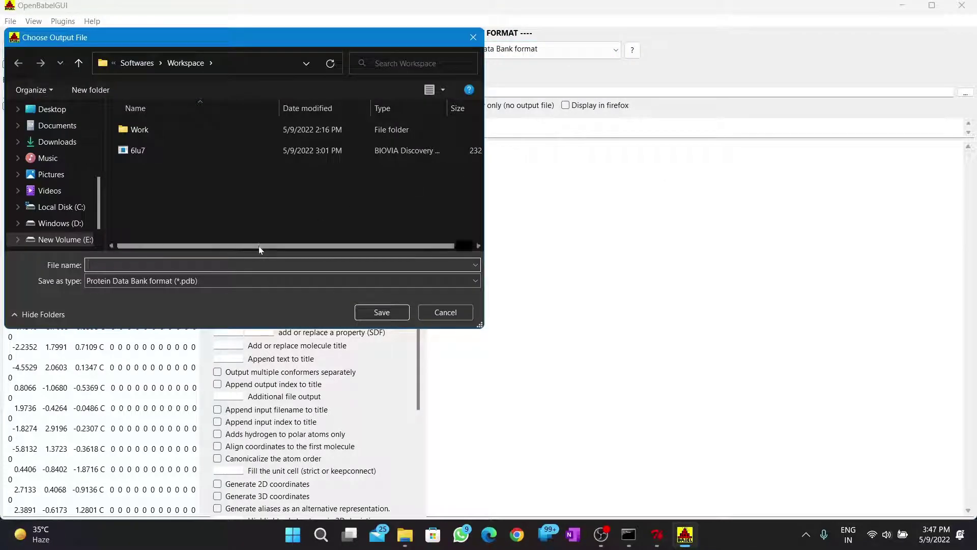
type("ch")
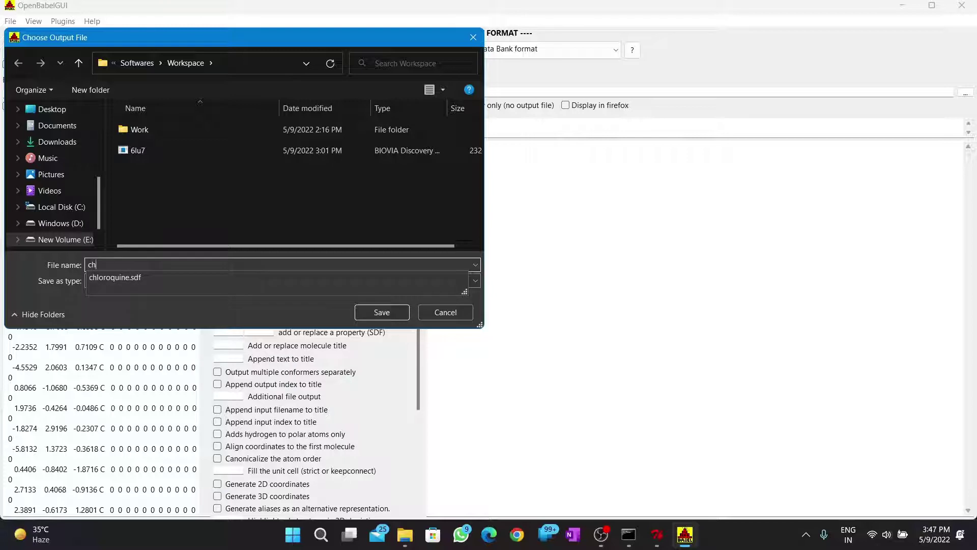
type("loroquine.")
type("pdb")
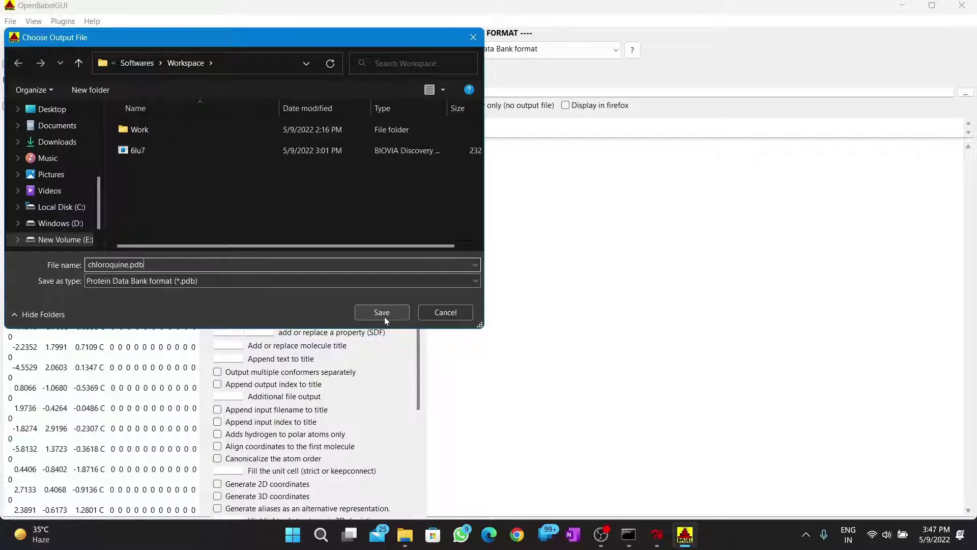
left_click(383, 314)
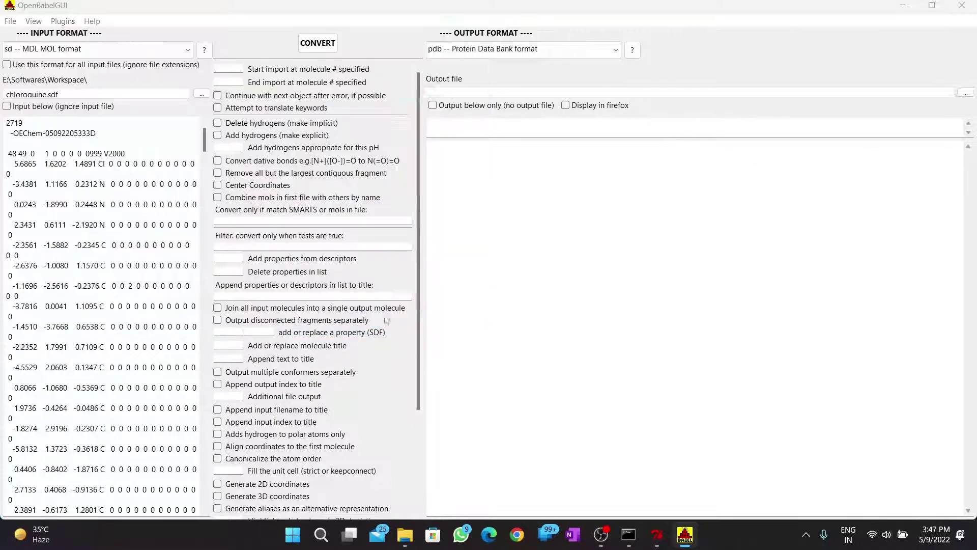
left_click(330, 43)
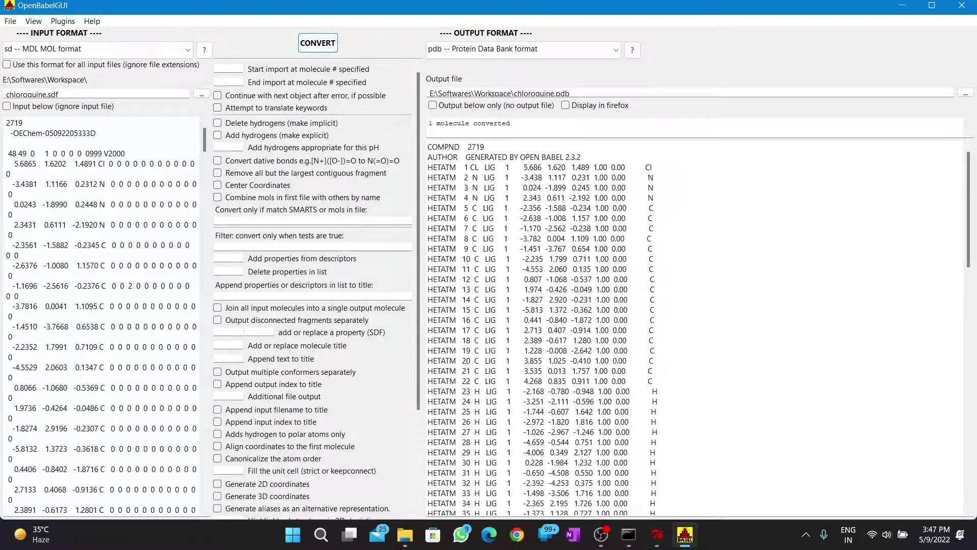
Delete the older 3:03 PM chloroquine file, keep chloroquine.pdb, and minimize both windows
left_click(417, 538)
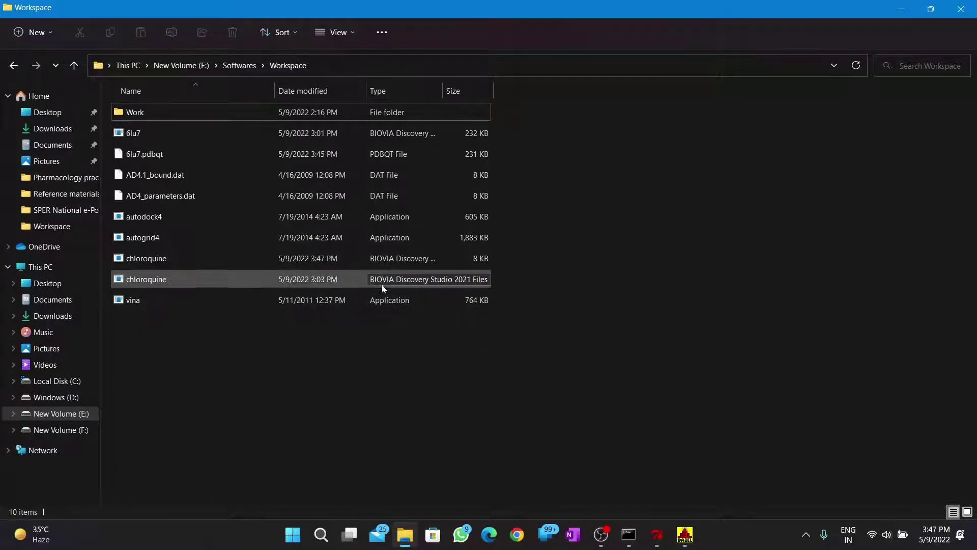
left_click(328, 279)
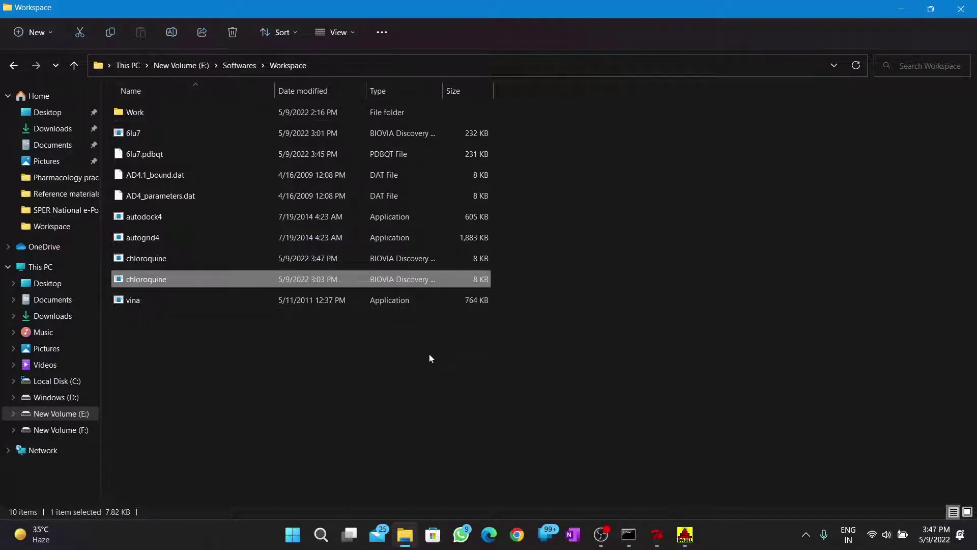
key("Delete")
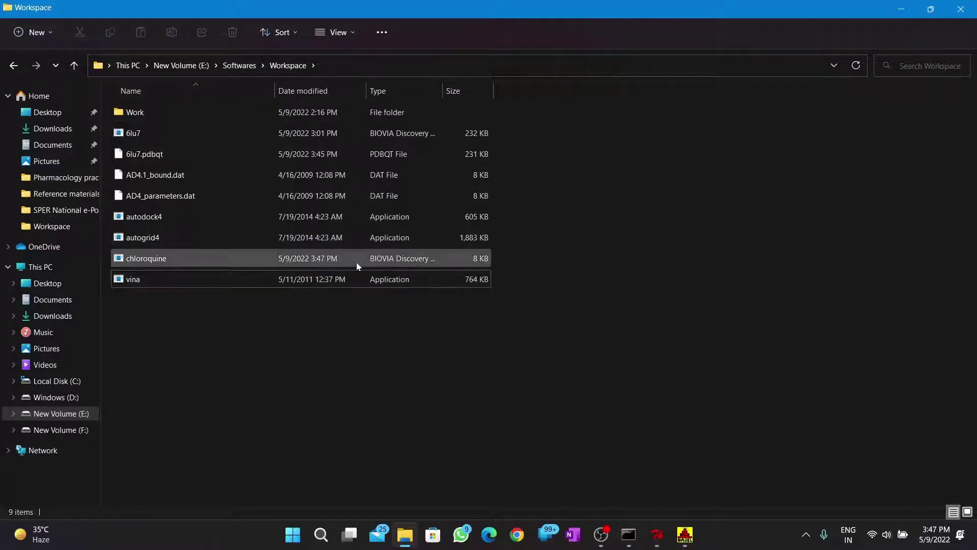
left_click(356, 261)
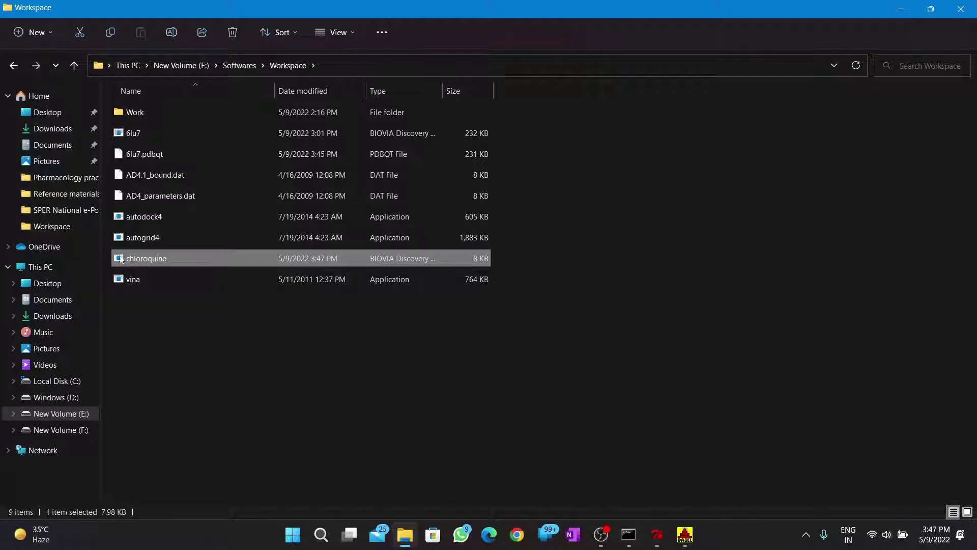
left_click(901, 8)
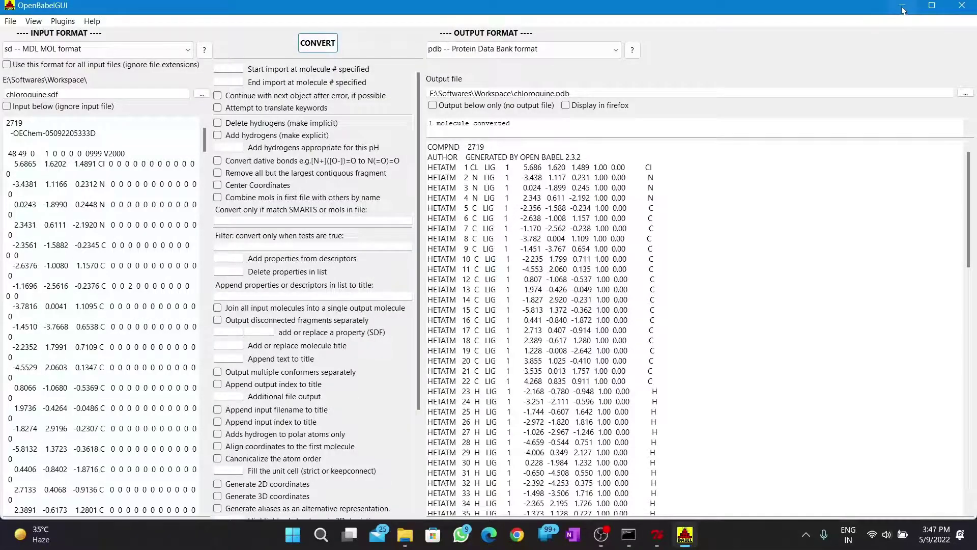
left_click(902, 9)
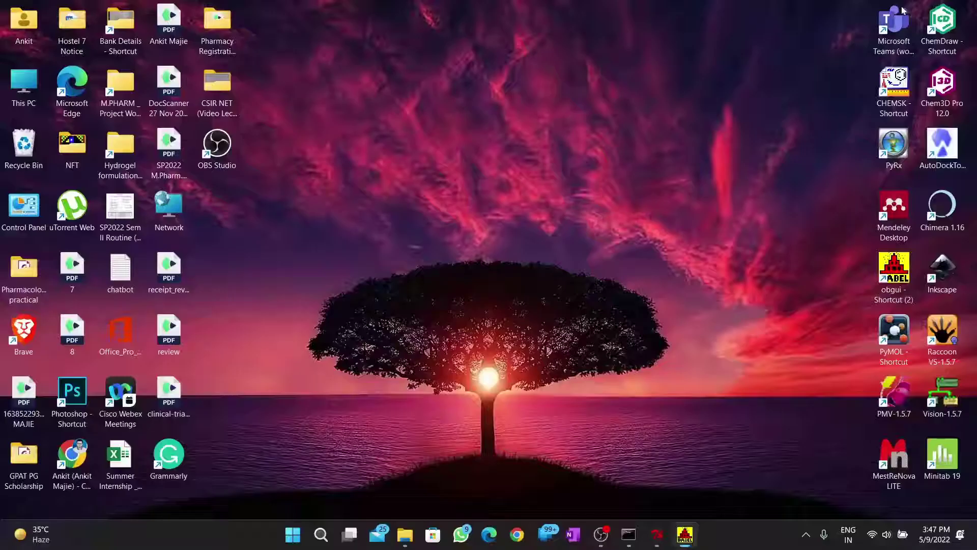
Read chloroquine from the Workspace folder into the viewer beside 6lu7 and zoom in on it
left_click(665, 541)
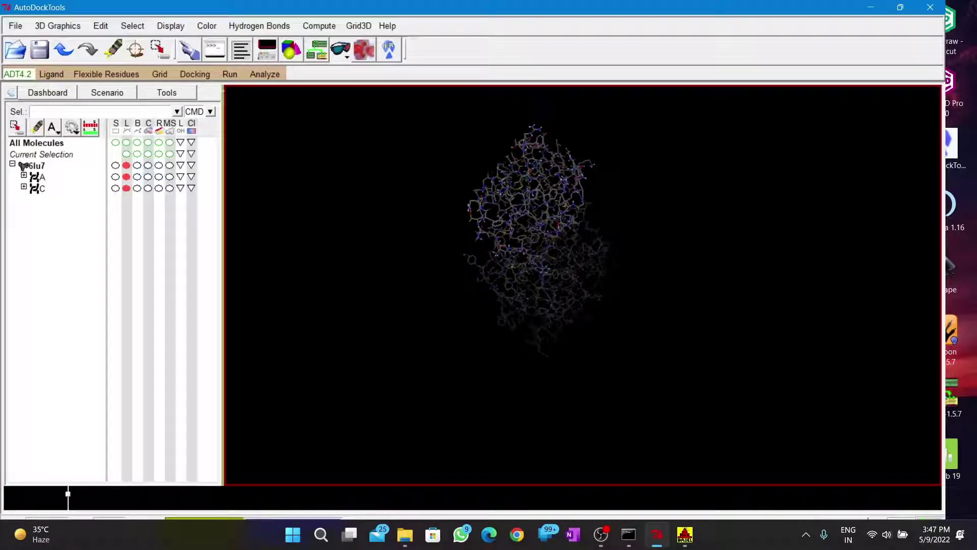
left_click(15, 25)
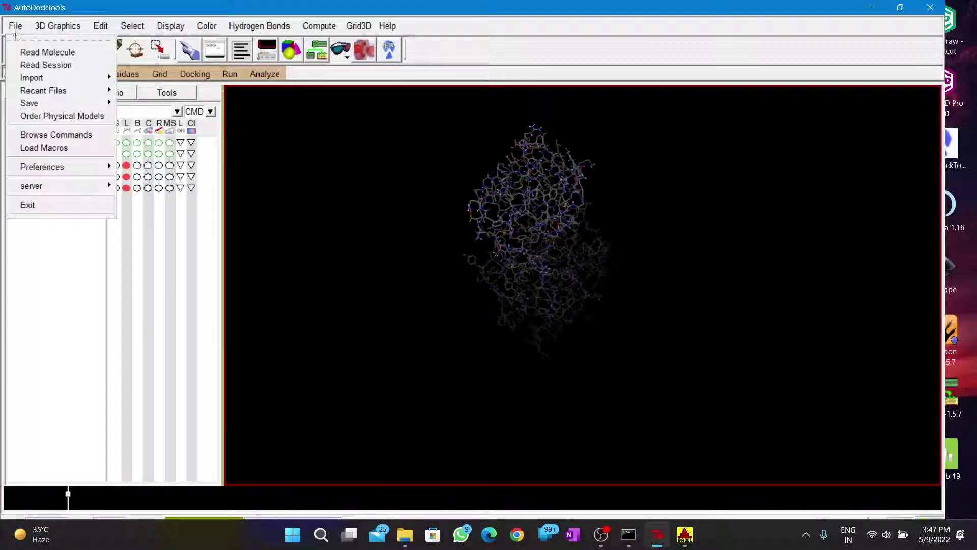
left_click(34, 57)
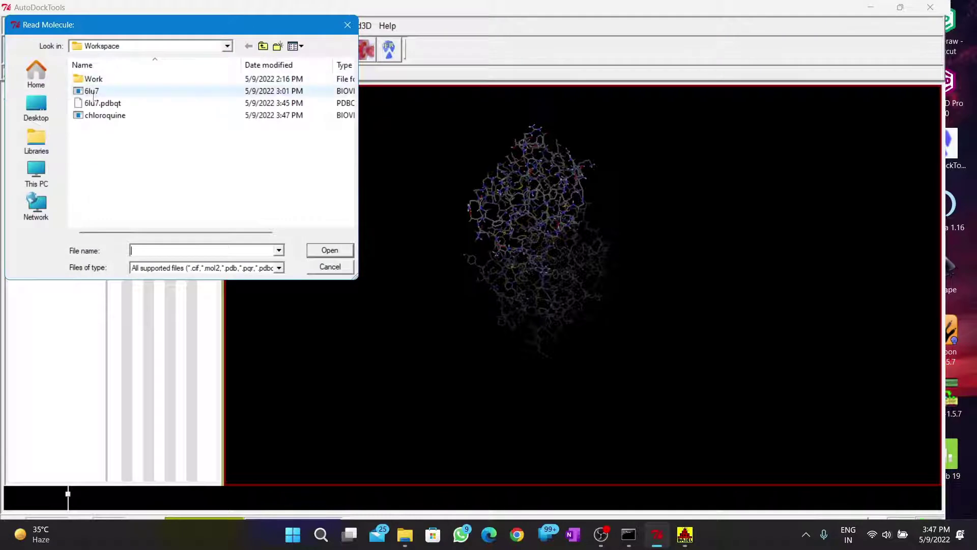
left_click(105, 116)
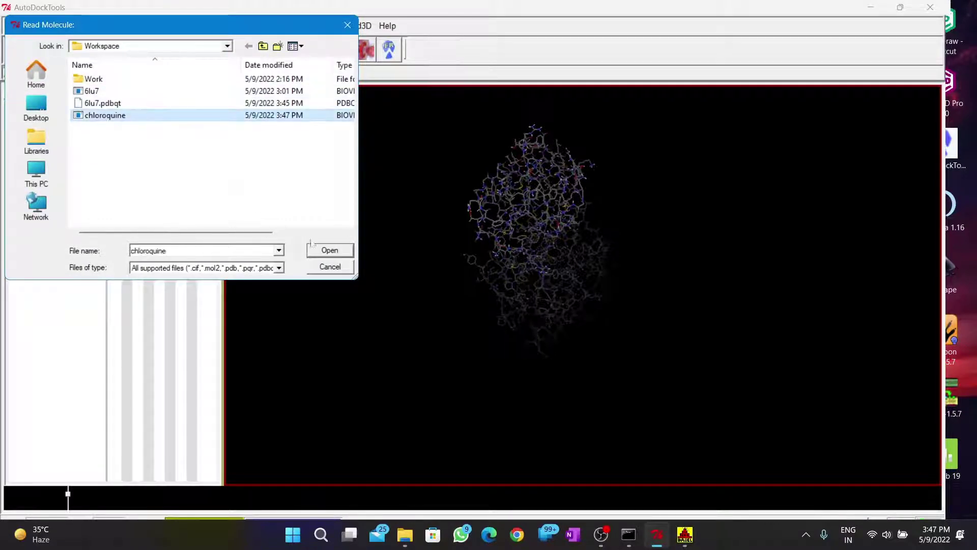
left_click(324, 252)
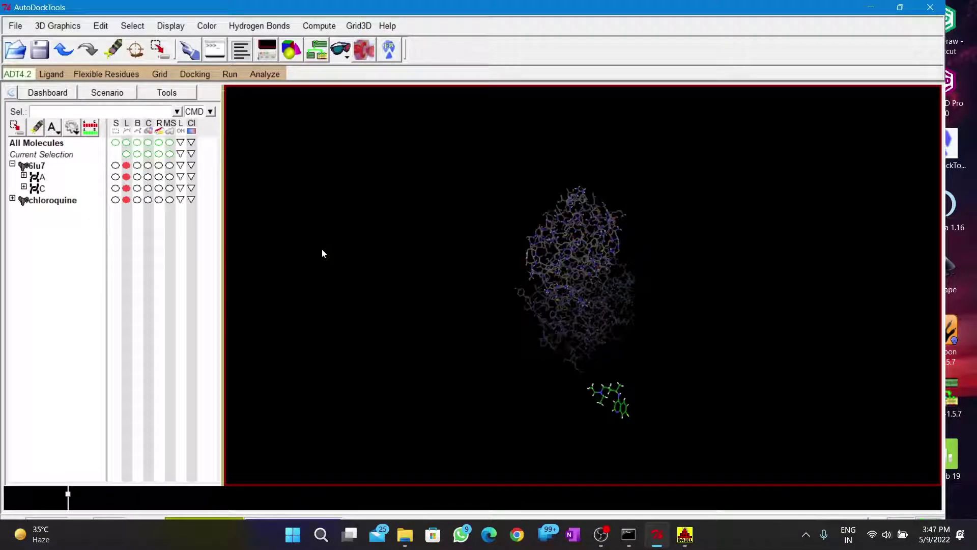
mouse_move(598, 326)
left_mouse_down()
mouse_move(561, 264)
mouse_move(472, 227)
left_mouse_up()
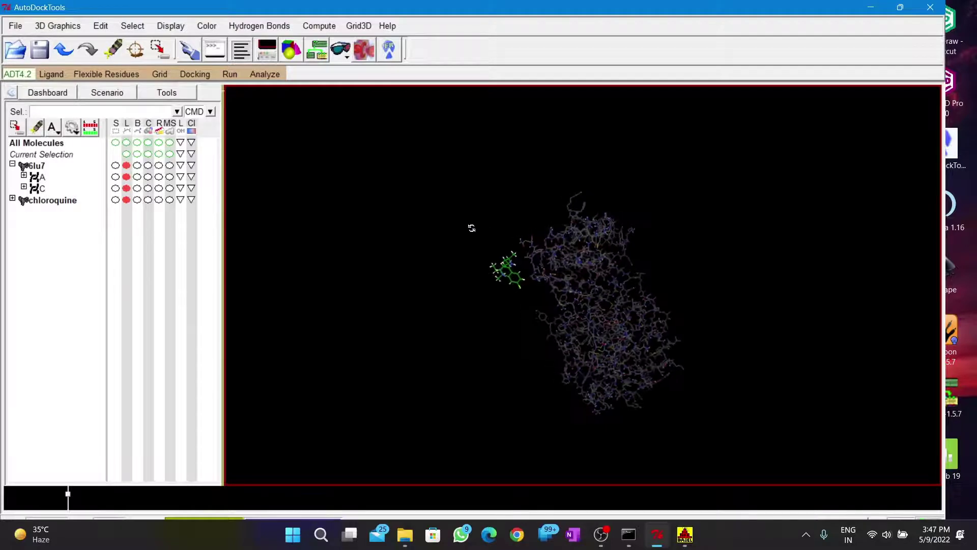
mouse_move(585, 279)
left_mouse_down()
mouse_move(571, 281)
mouse_move(600, 285)
mouse_move(562, 292)
left_mouse_up()
scroll(561, 290, "up", 2)
scroll(562, 290, "up", 2)
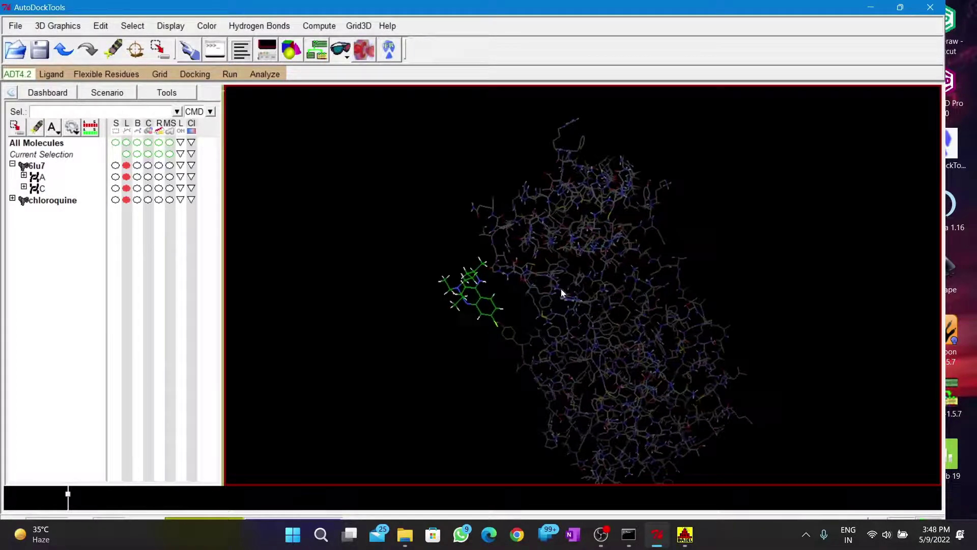
scroll(561, 290, "up", 2)
scroll(561, 292, "up", 2)
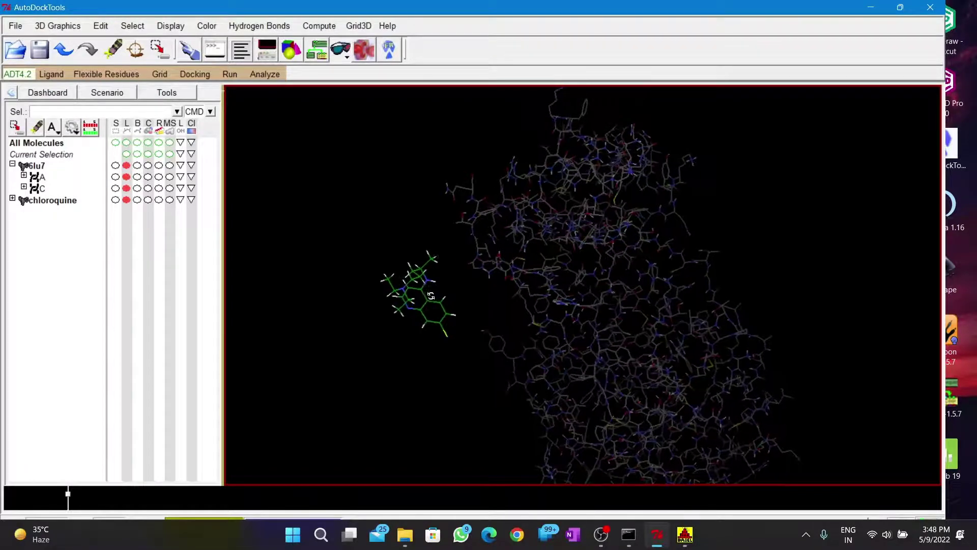
scroll(428, 290, "up", 2)
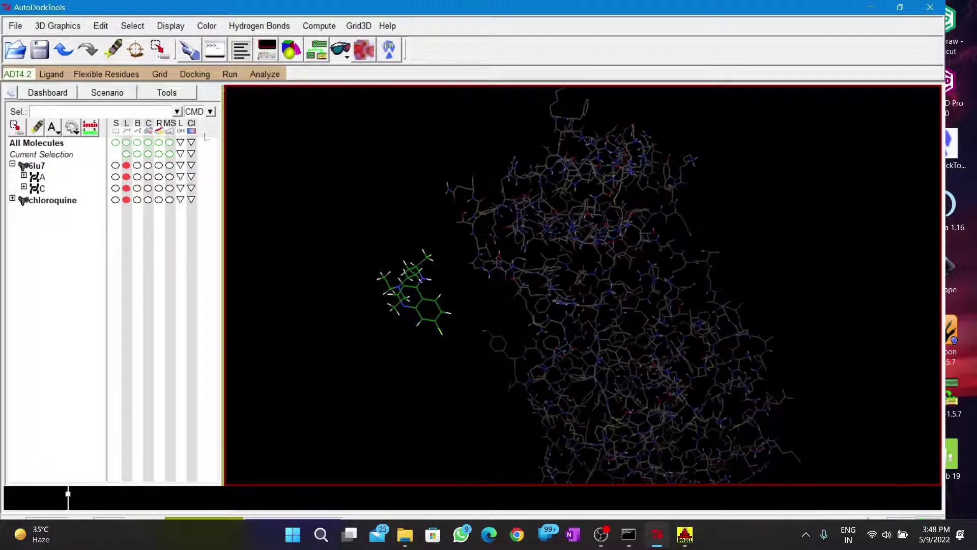
Choose chloroquine as the AutoDock4 ligand, accepting Gasteiger charges and 8 rotatable bonds
left_click(52, 74)
mouse_move(61, 101)
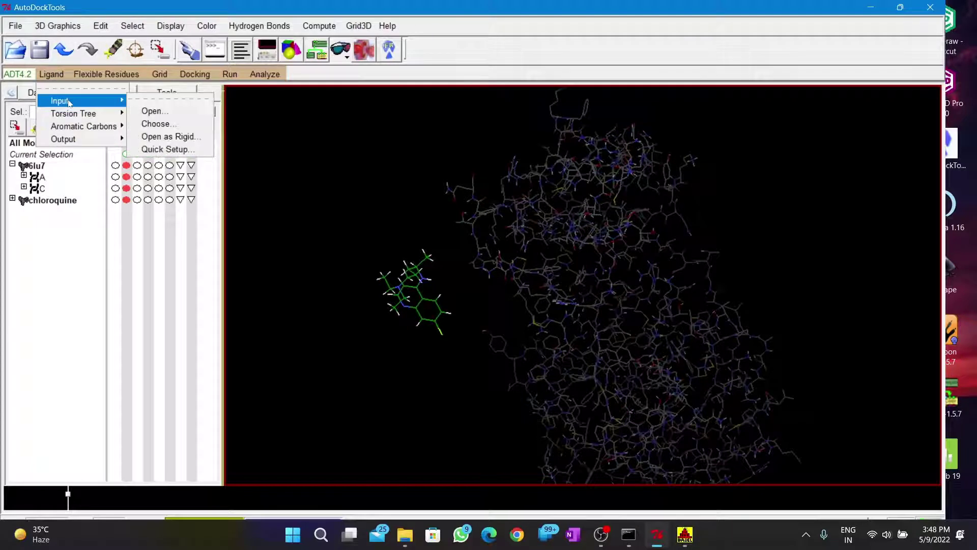
left_click(165, 124)
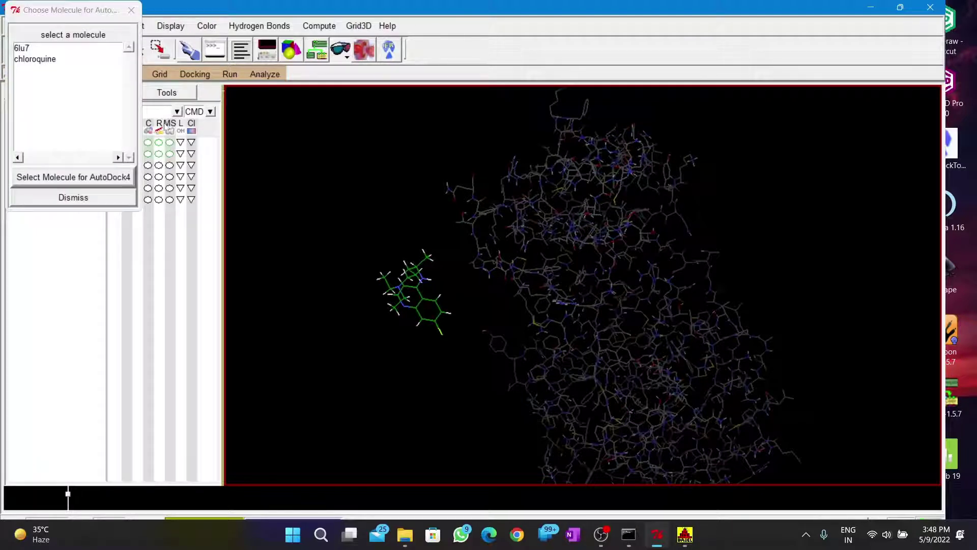
left_click(44, 61)
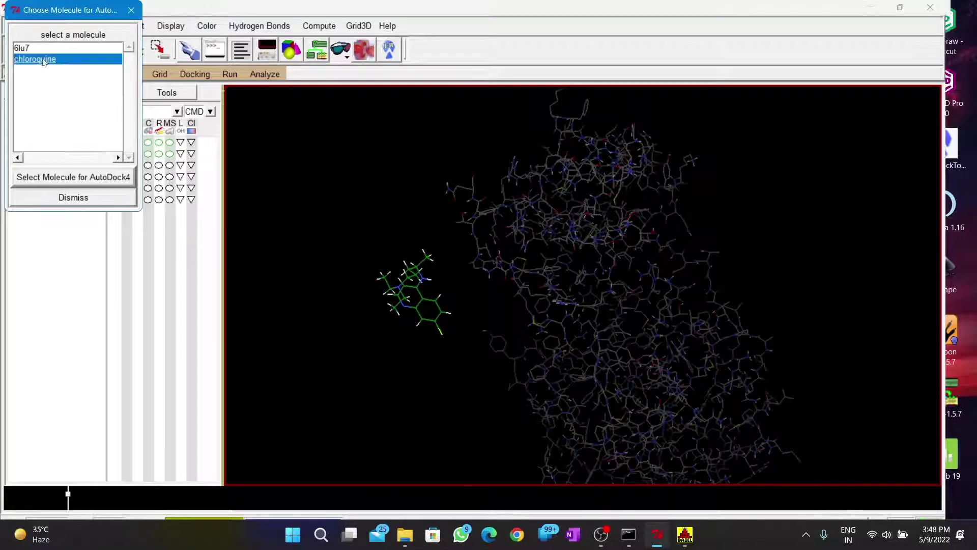
left_click(80, 183)
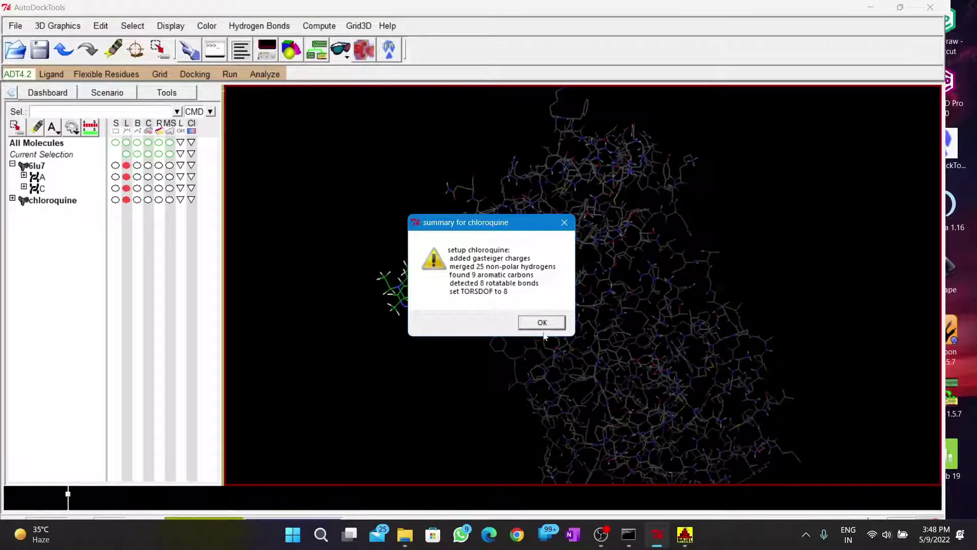
left_click(543, 324)
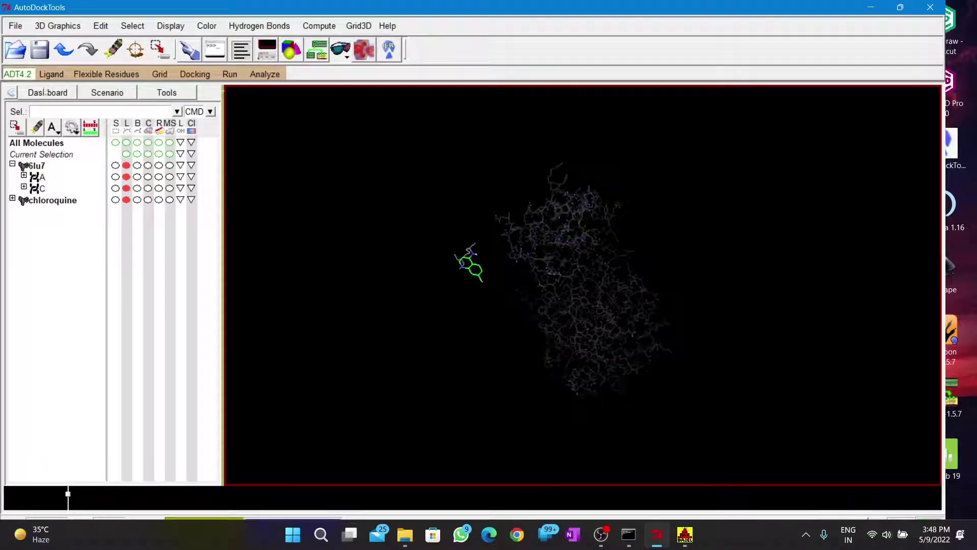
Detect chloroquine's torsion root and zoom and pan to centre the marked ligand
left_click(52, 74)
mouse_move(73, 113)
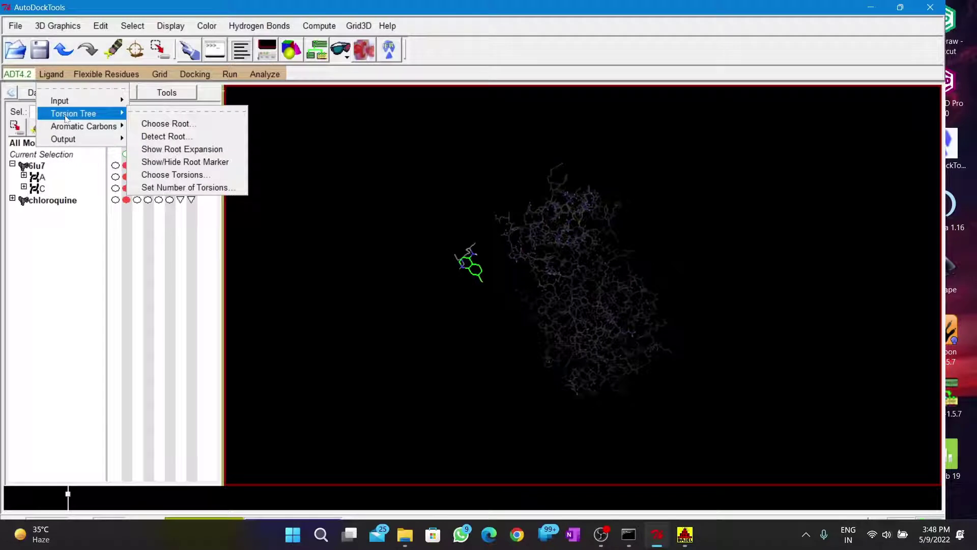
left_click(199, 136)
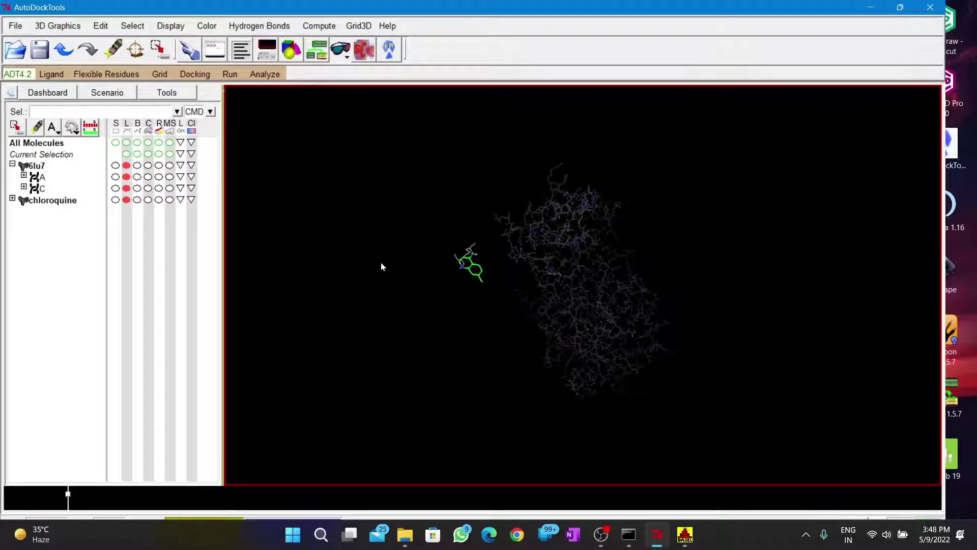
scroll(475, 260, "up", 3)
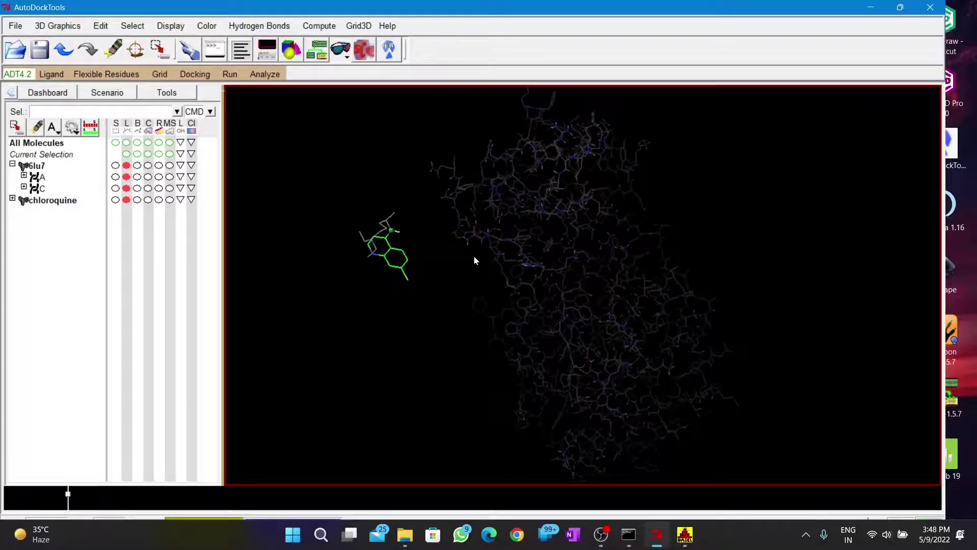
scroll(475, 260, "up", 2)
middle_click_drag(316, 237, 471, 273)
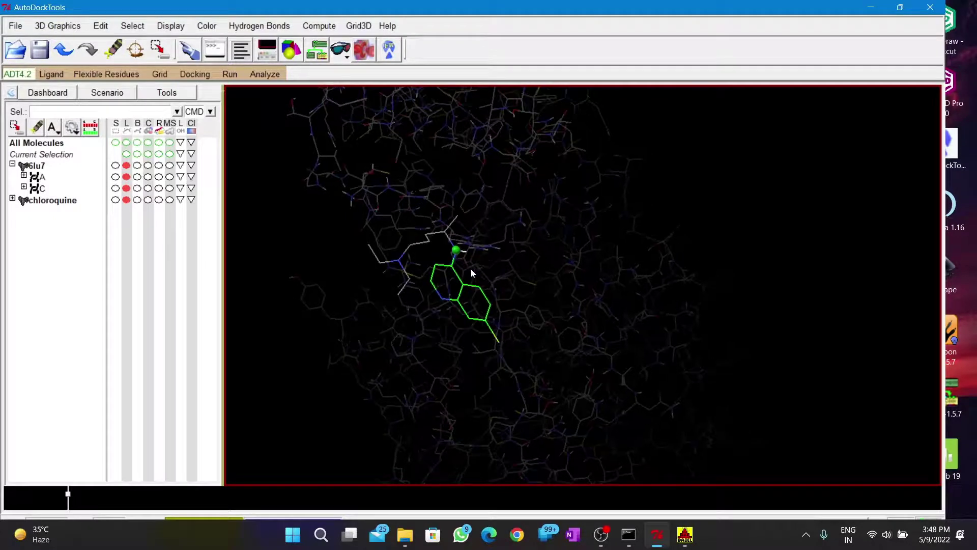
left_click(61, 74)
mouse_move(63, 138)
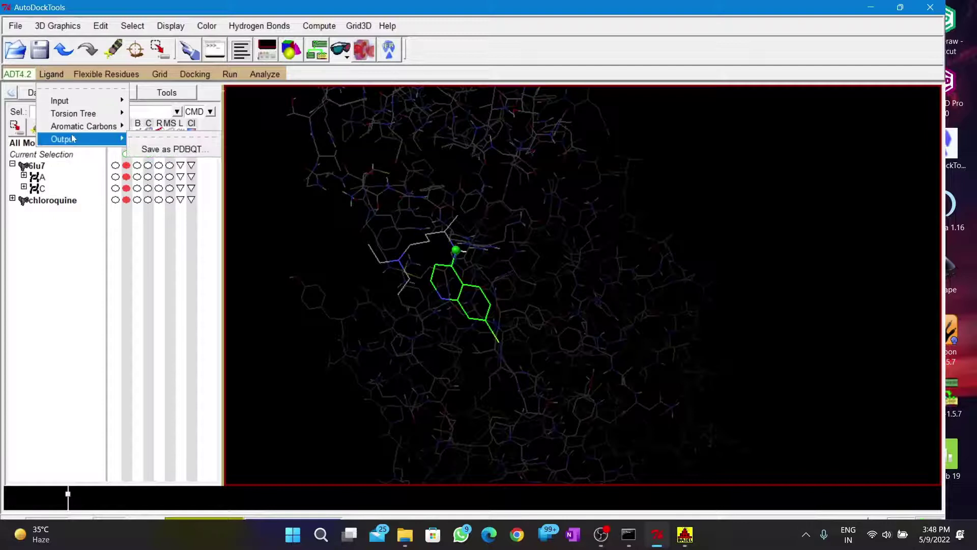
Save the ligand as PDBQT in Workspace, appending '.pdb' to the chloroquine file name
left_click(156, 150)
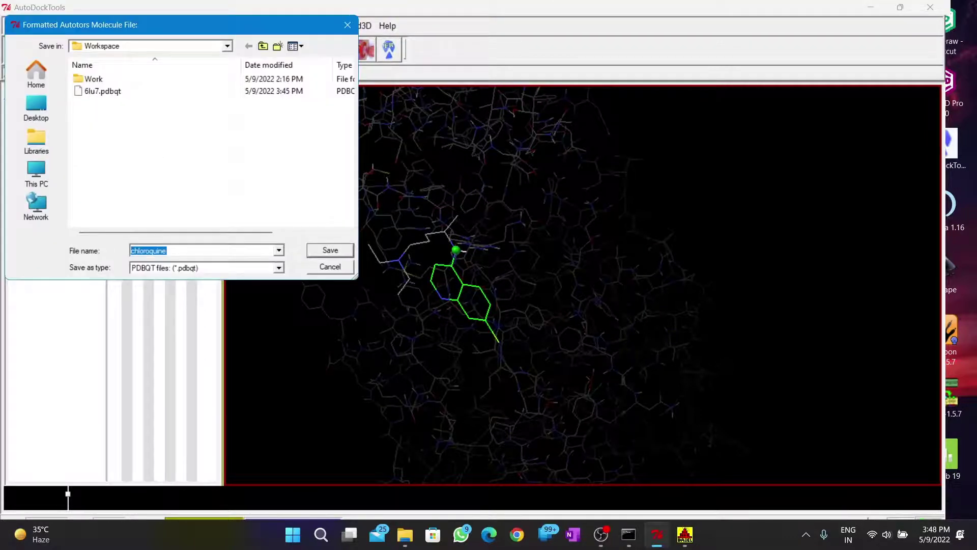
key("End")
type(".p")
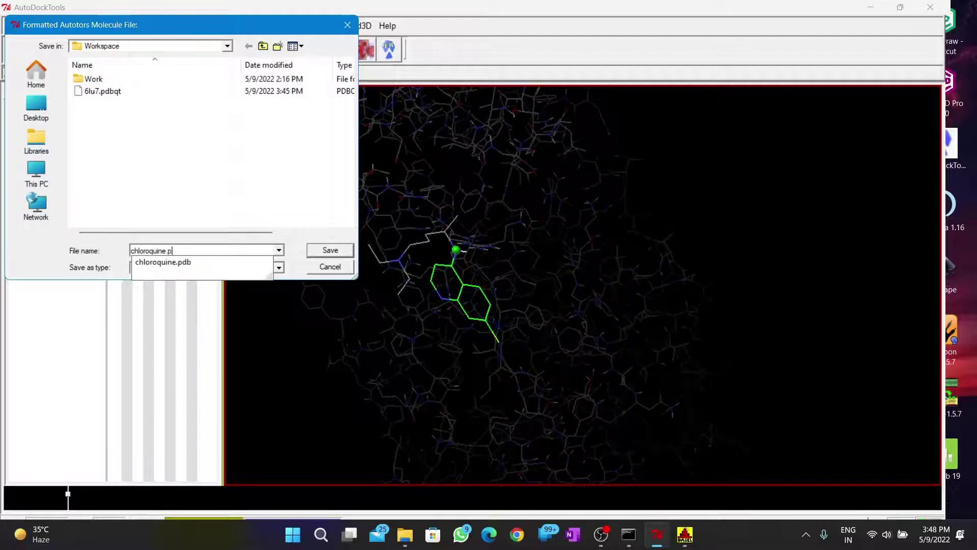
type("dbqt")
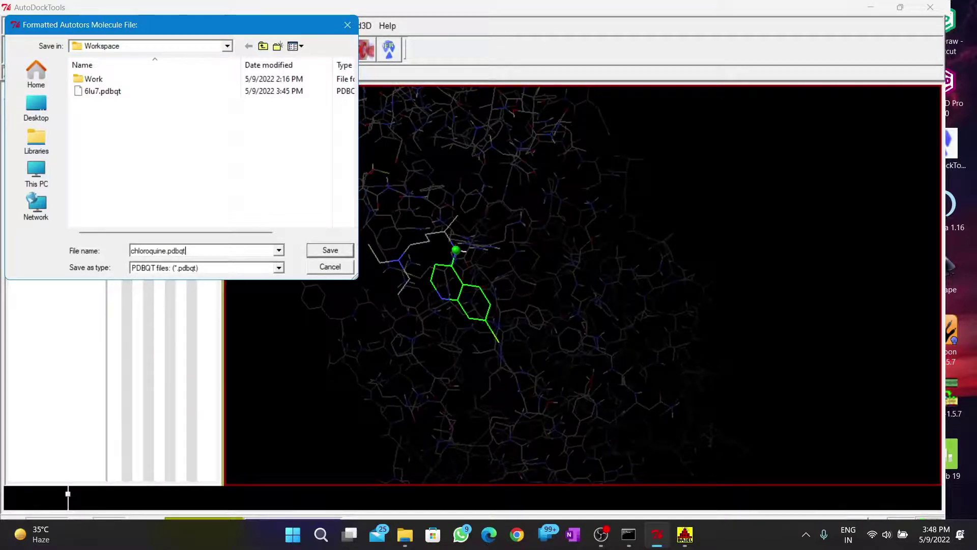